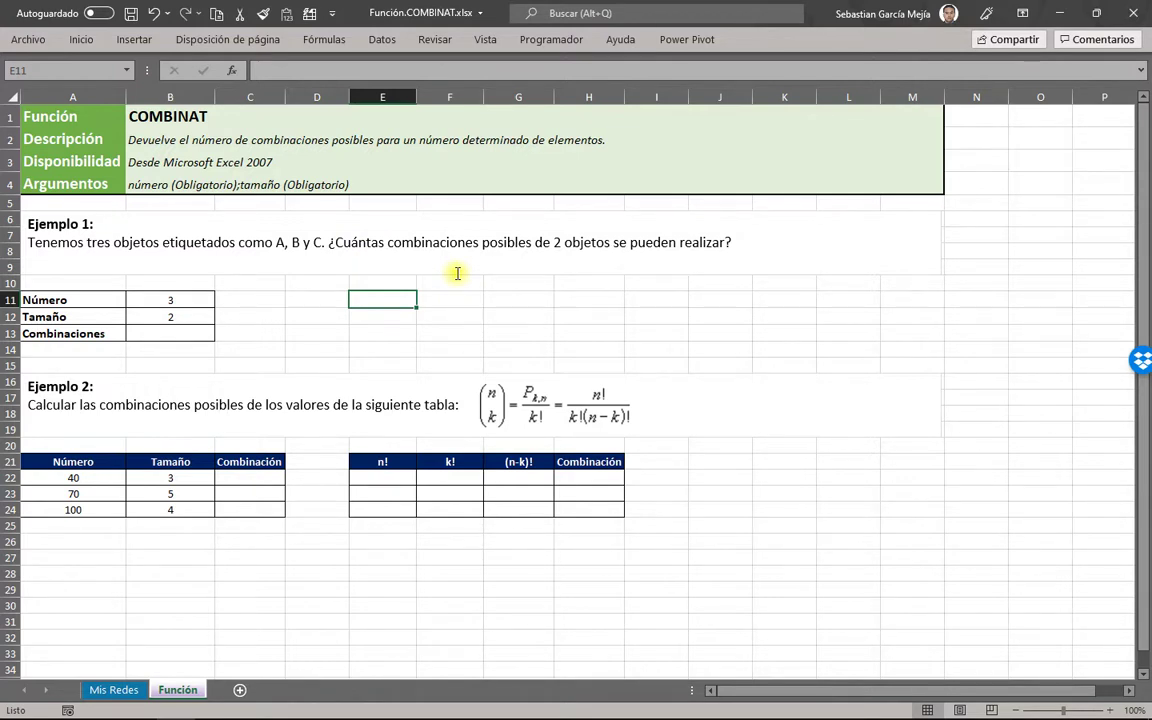
Step: Enter =COMBINAT(B11;B12) in B13 so it returns 3 combinations
click(202, 299)
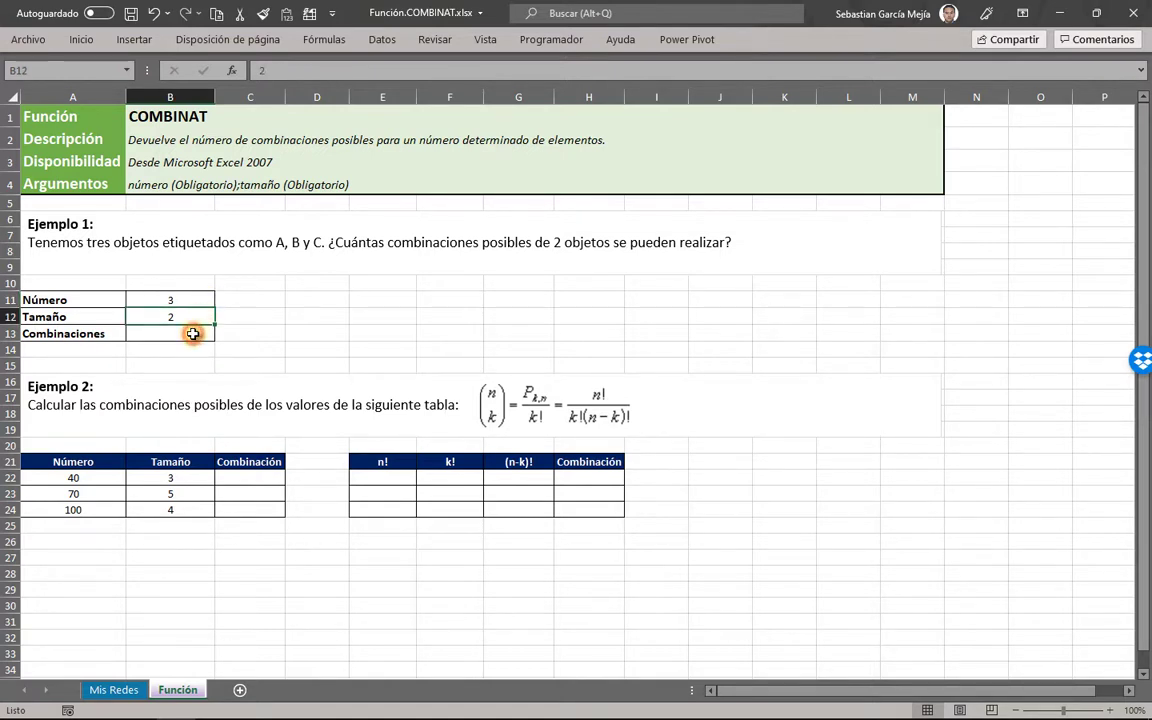
click(191, 333)
text(=)
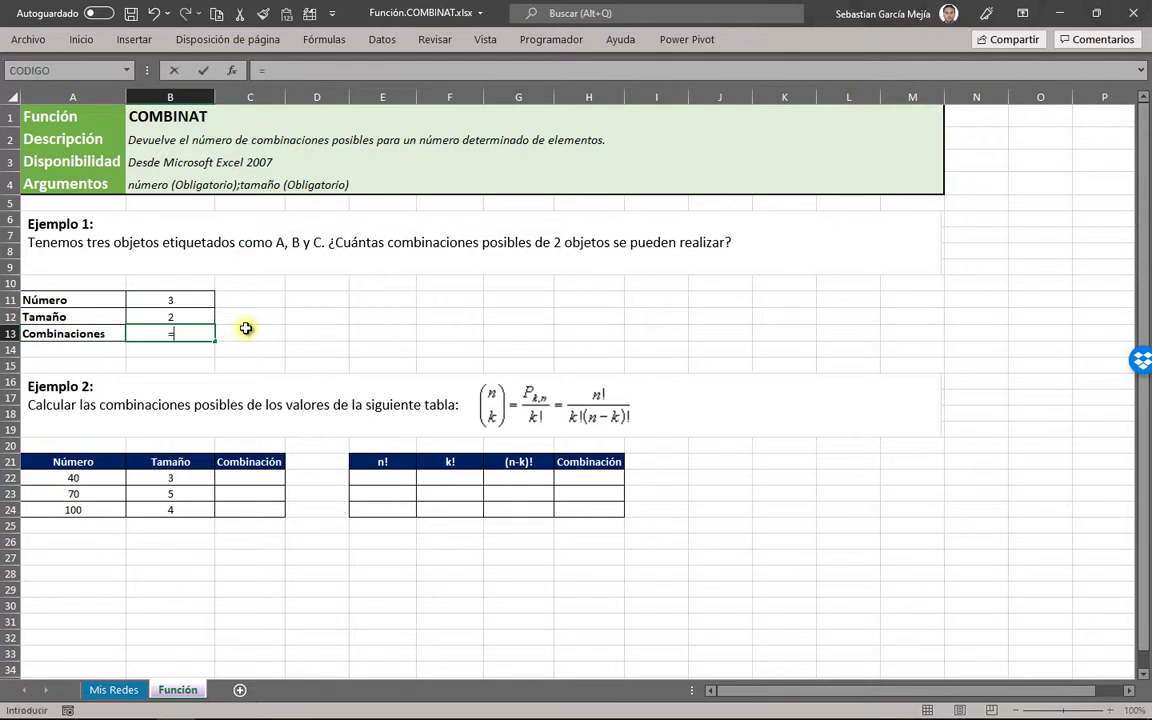
text(combi)
key(Down)
key(Tab)
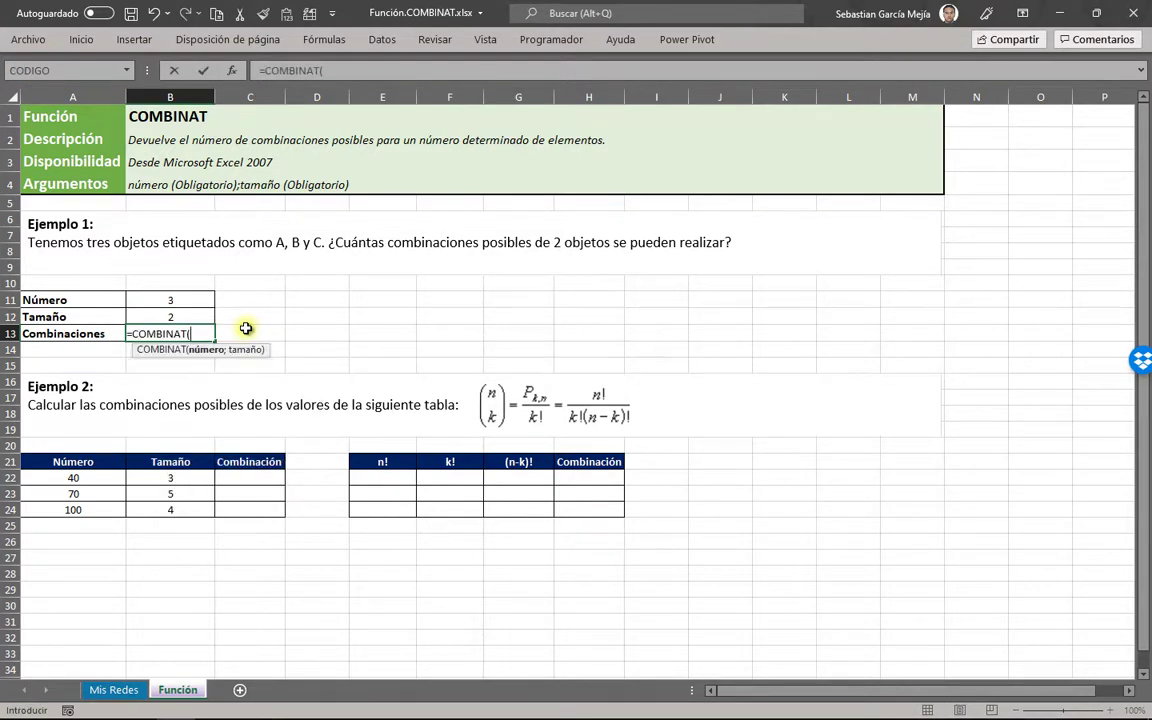
click(159, 300)
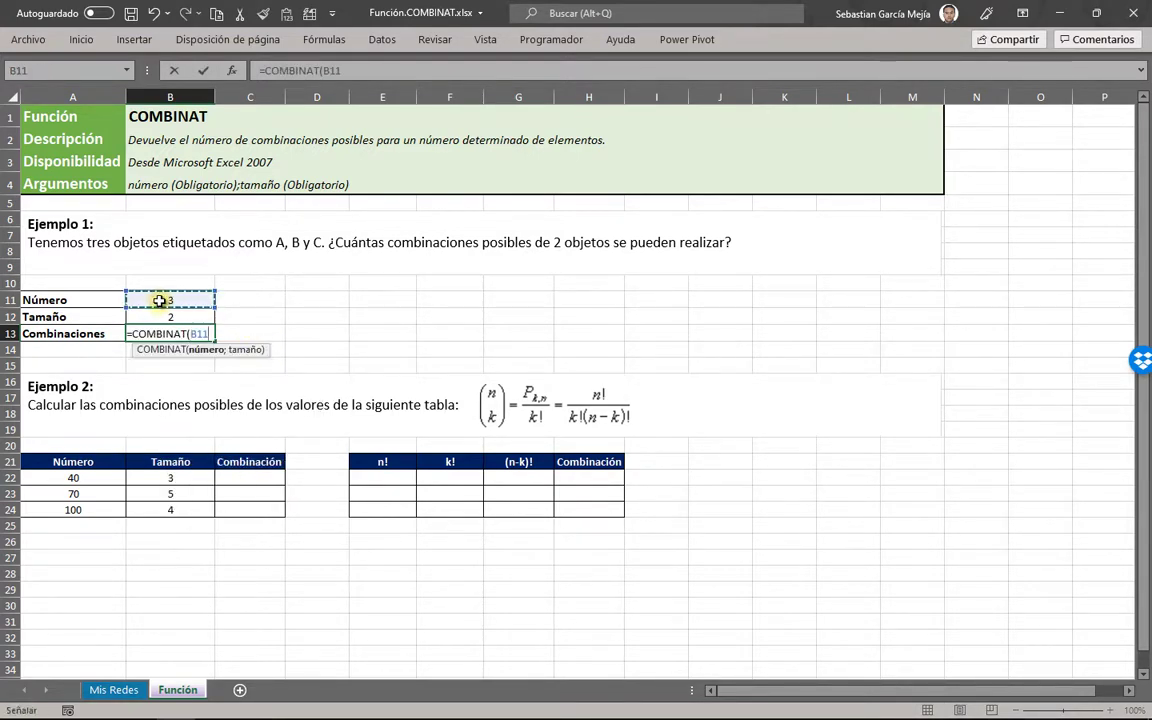
text(;)
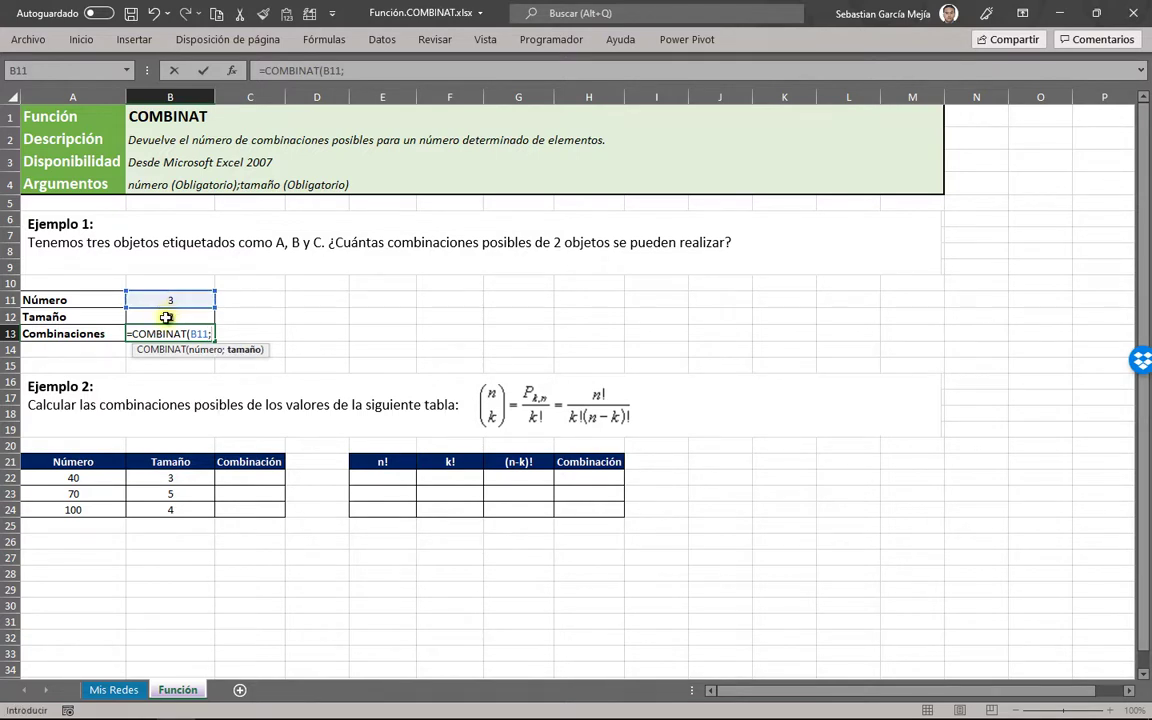
click(166, 317)
text())
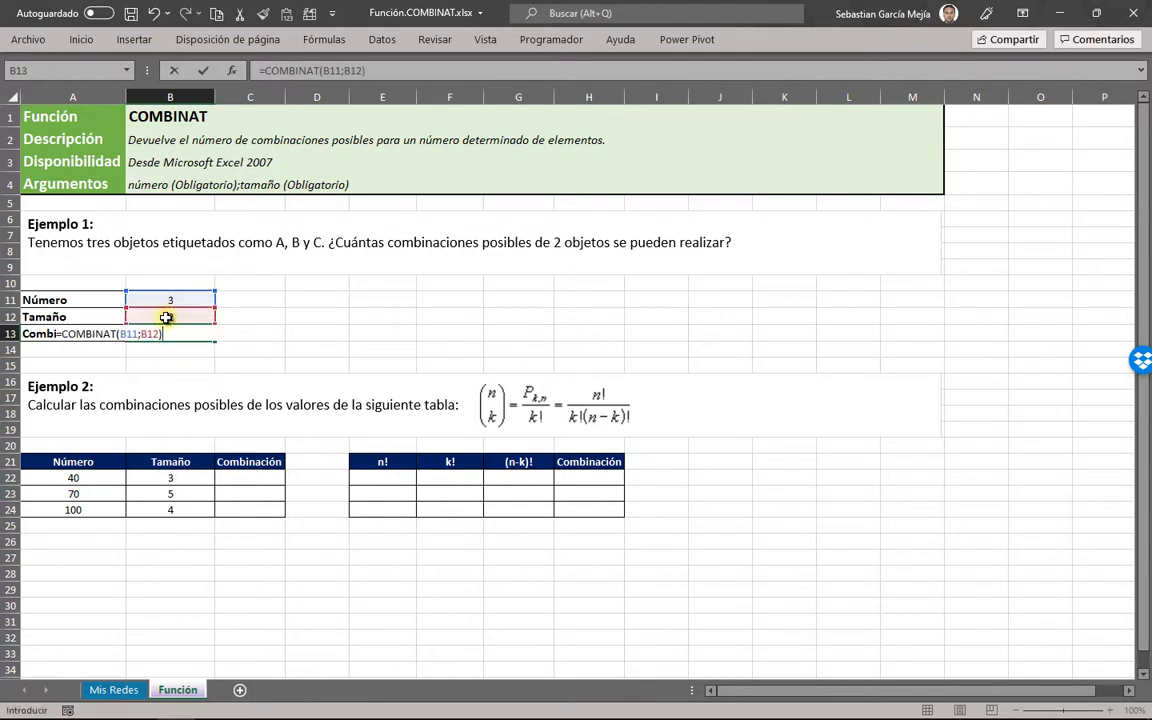
key(ctrl+Return)
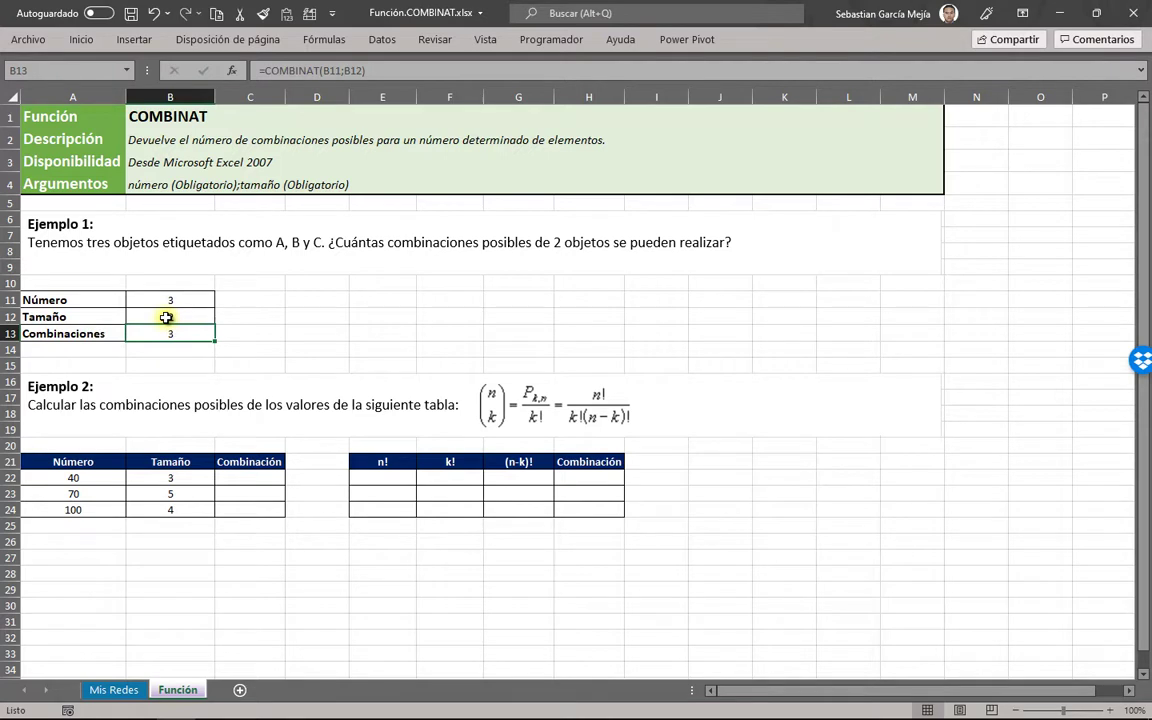
Step: Type the pairs [A, B], [A, C] and [B, C] into D11, D12 and D13
click(300, 300)
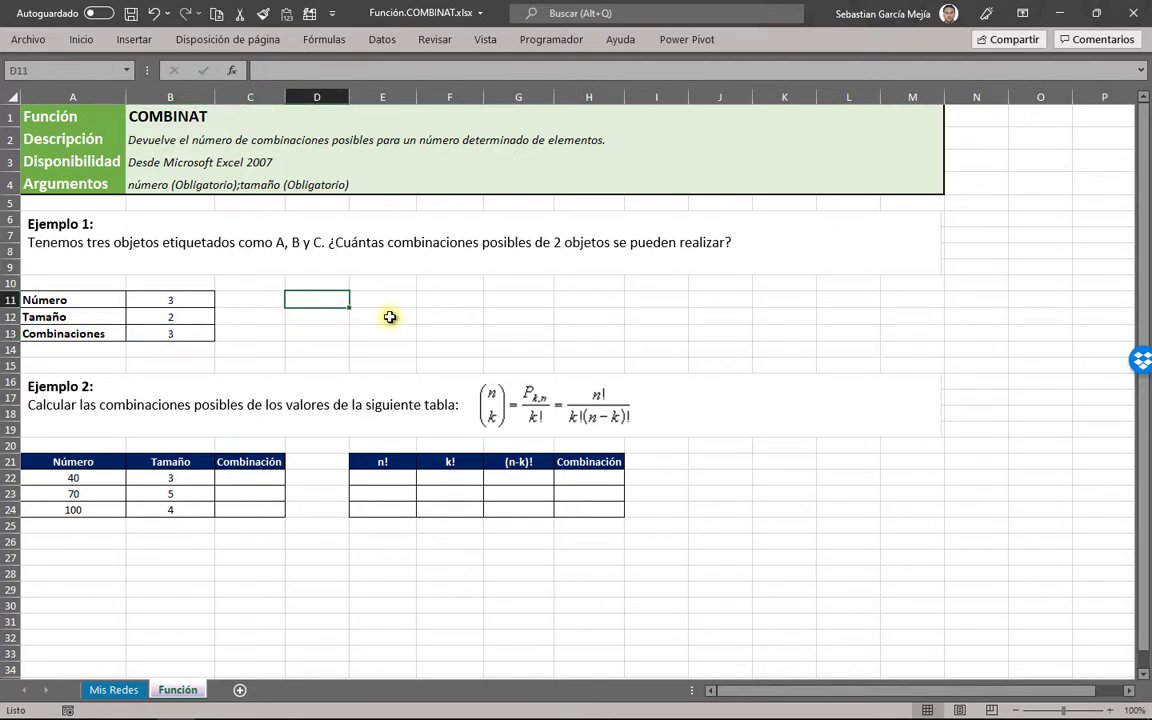
text([A, B)
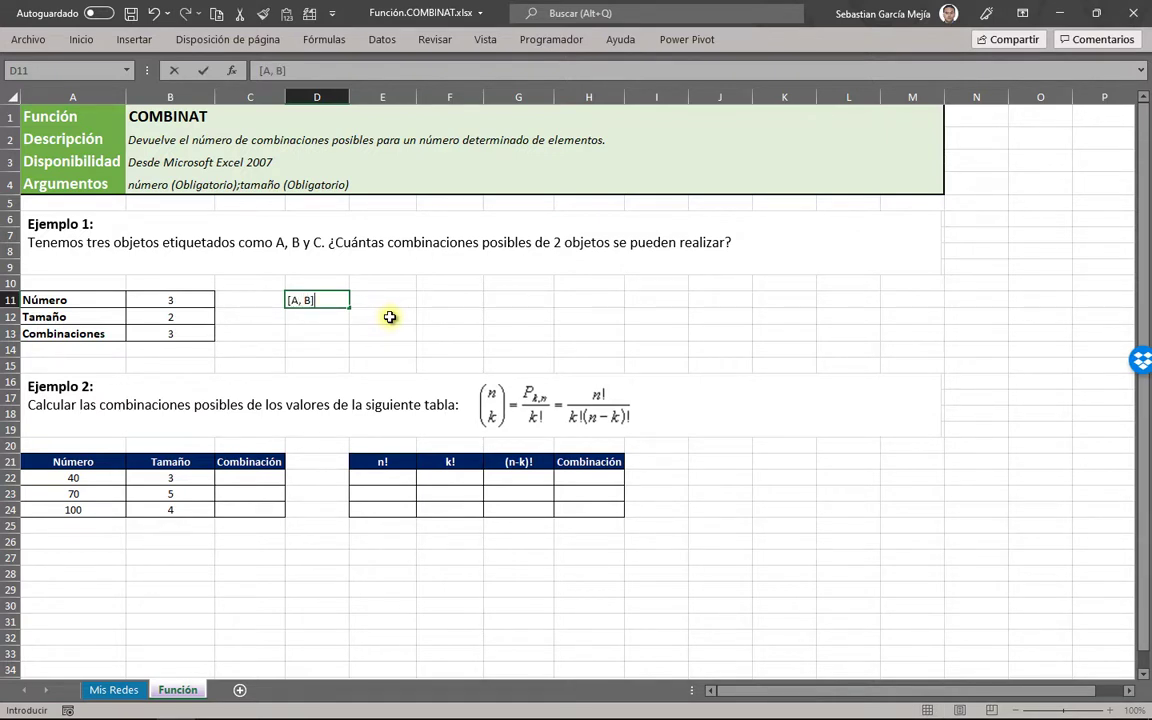
key(Return)
text([A, C)
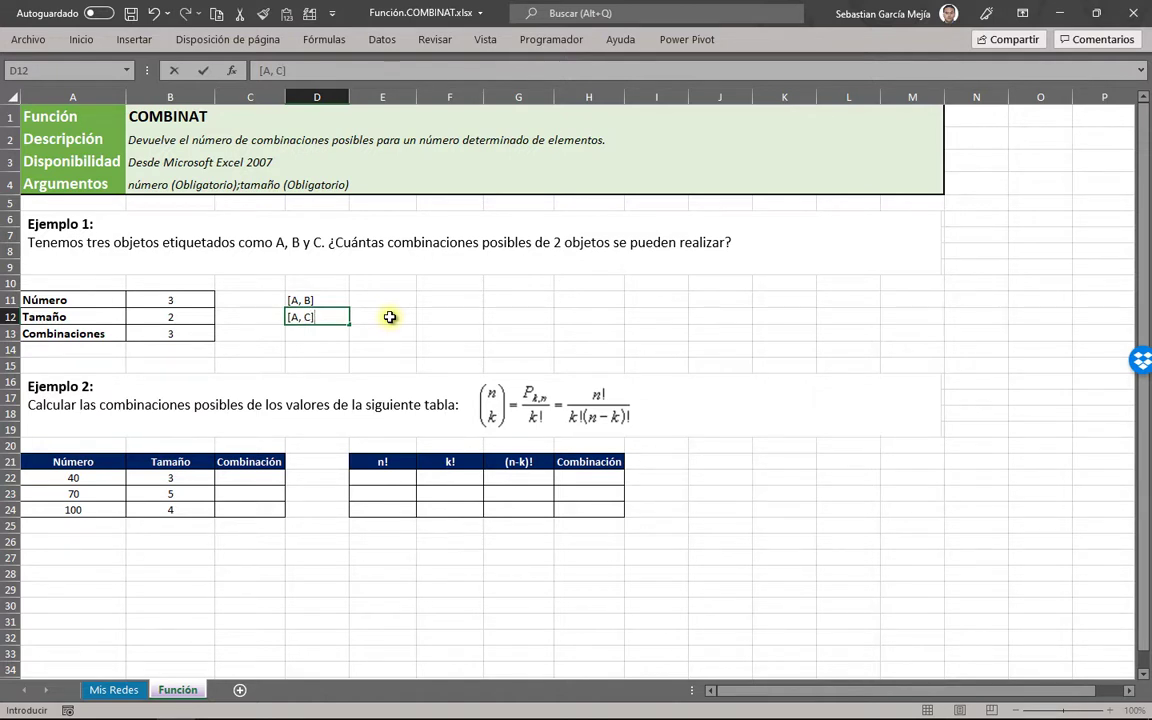
key(Return)
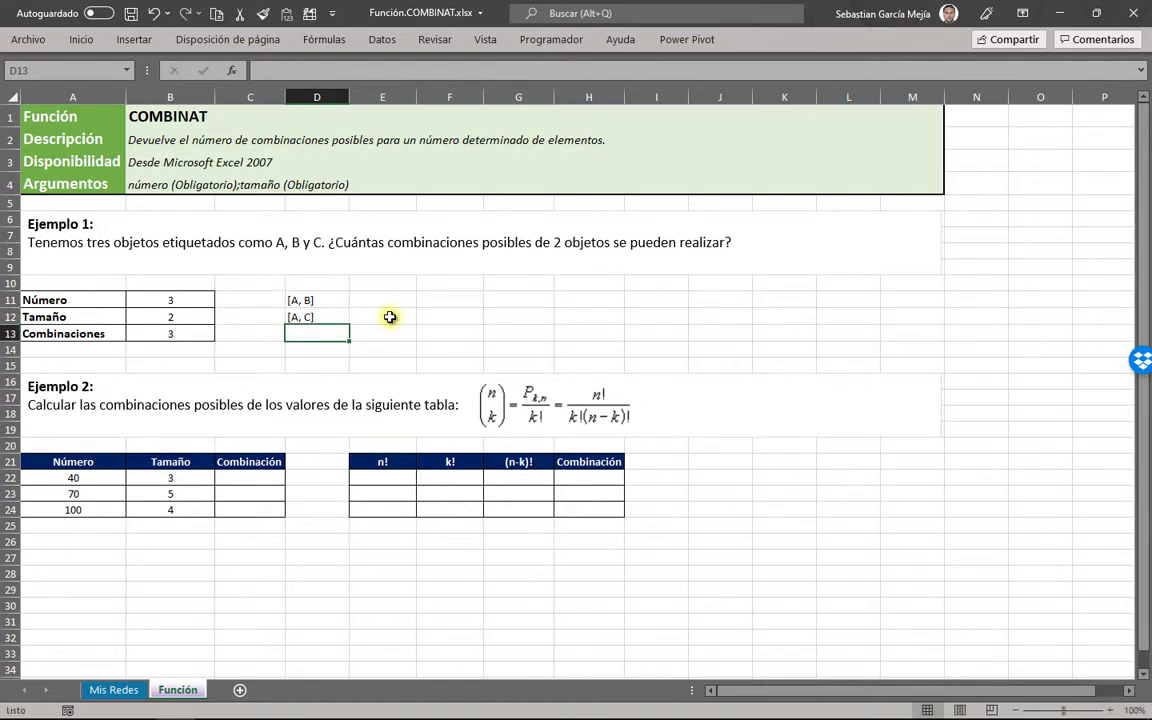
text([B, C)
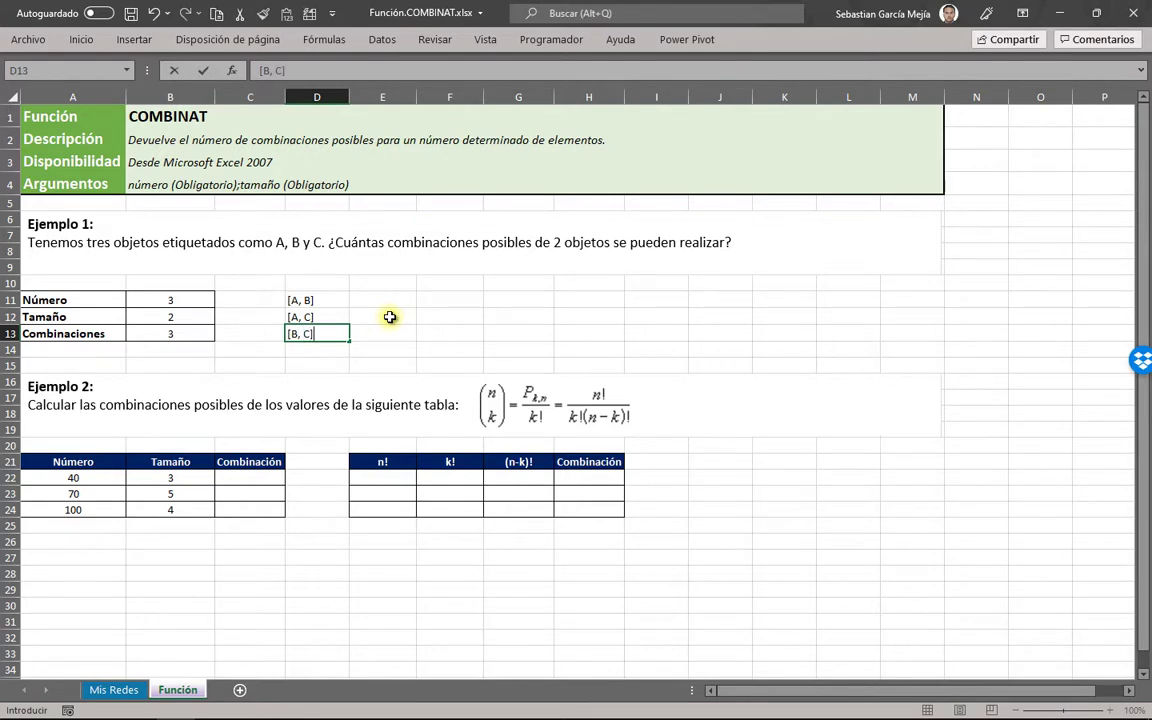
key(ctrl+Return)
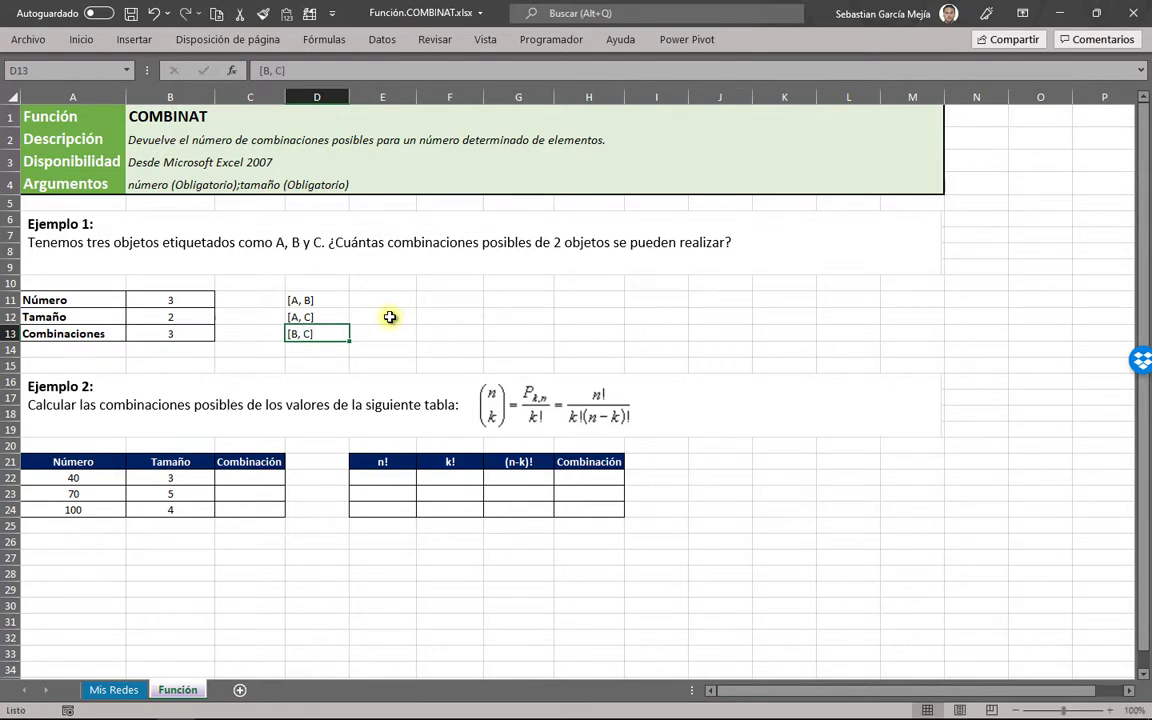
click(390, 317)
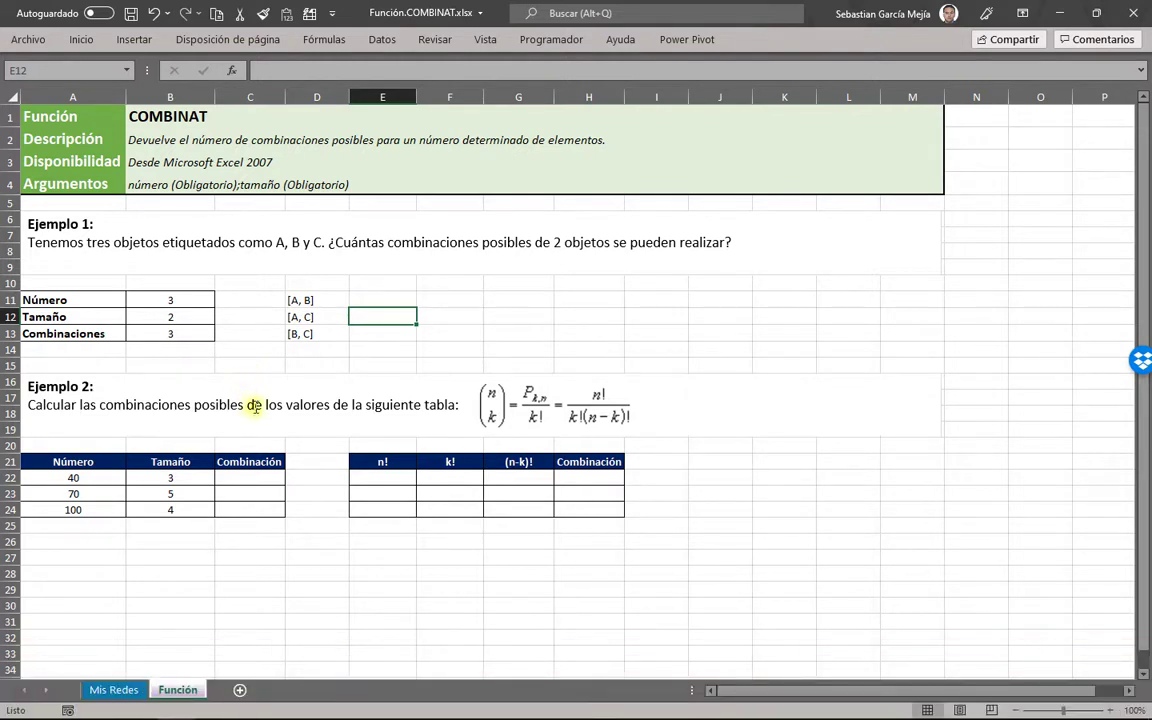
Step: Enter =COMBINAT(A22;B22) in C22 and fill it down to C24, giving 9880, 12103014, 3921225
drag(80, 462, 183, 507)
click(298, 462)
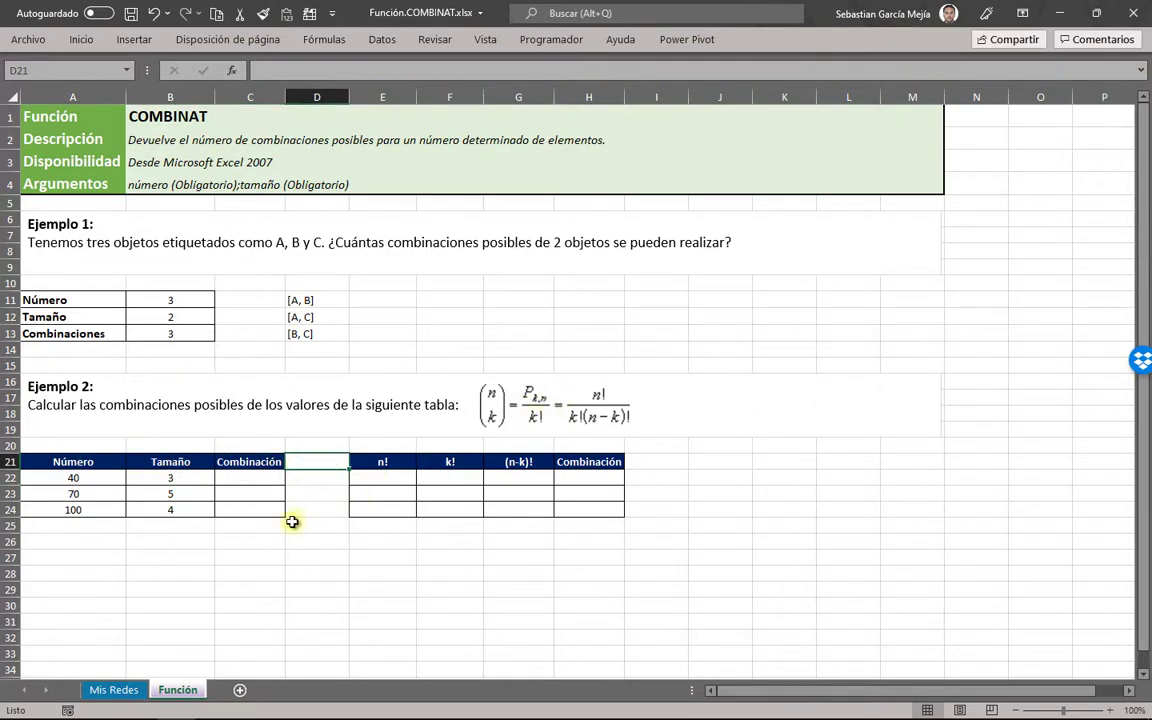
click(257, 477)
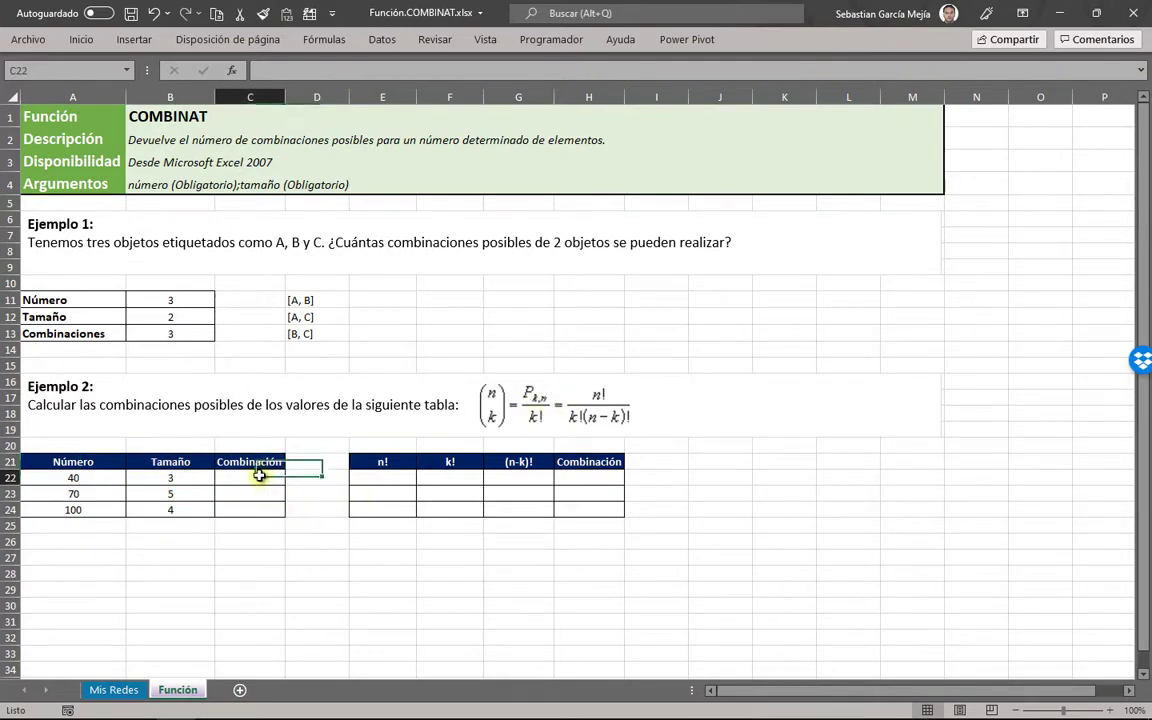
text(=c)
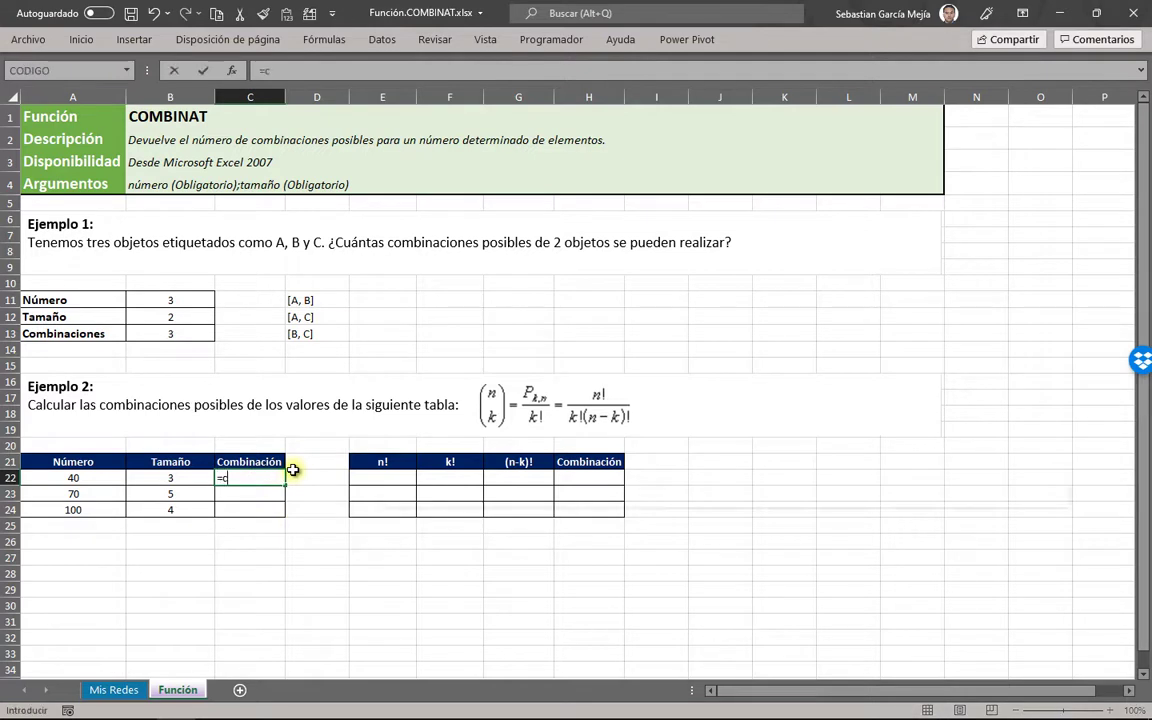
text(ombi)
key(Down)
key(Tab)
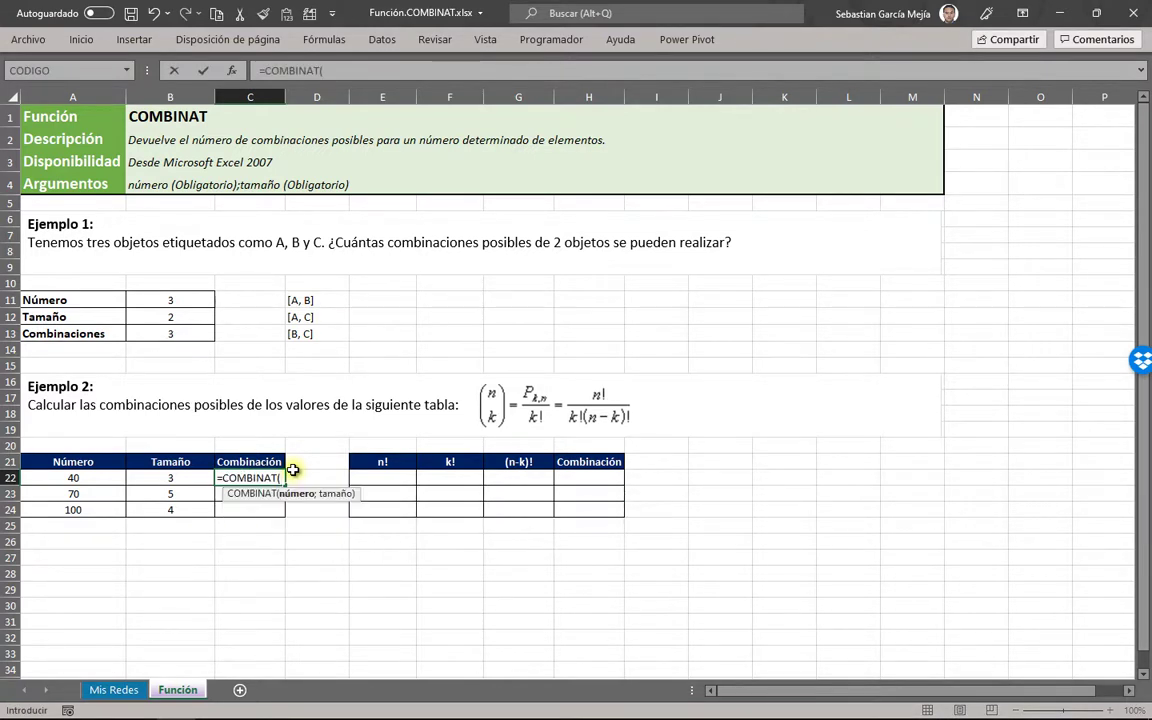
key(Left)
key(Left)
text(;)
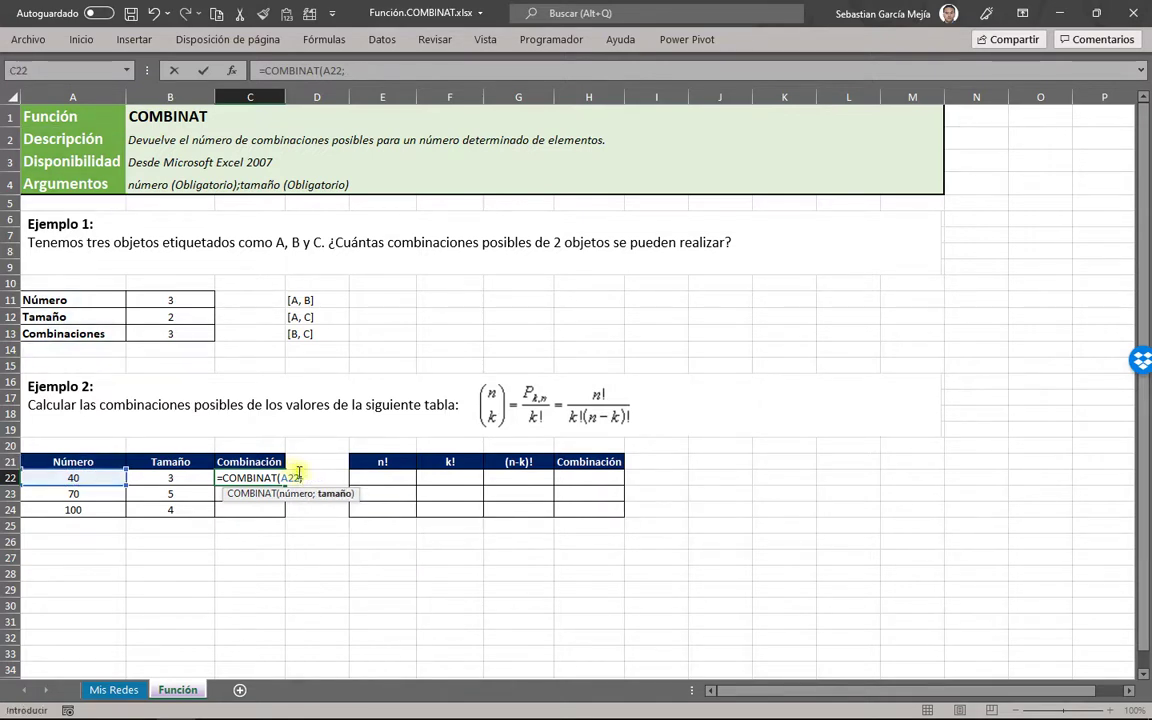
click(176, 479)
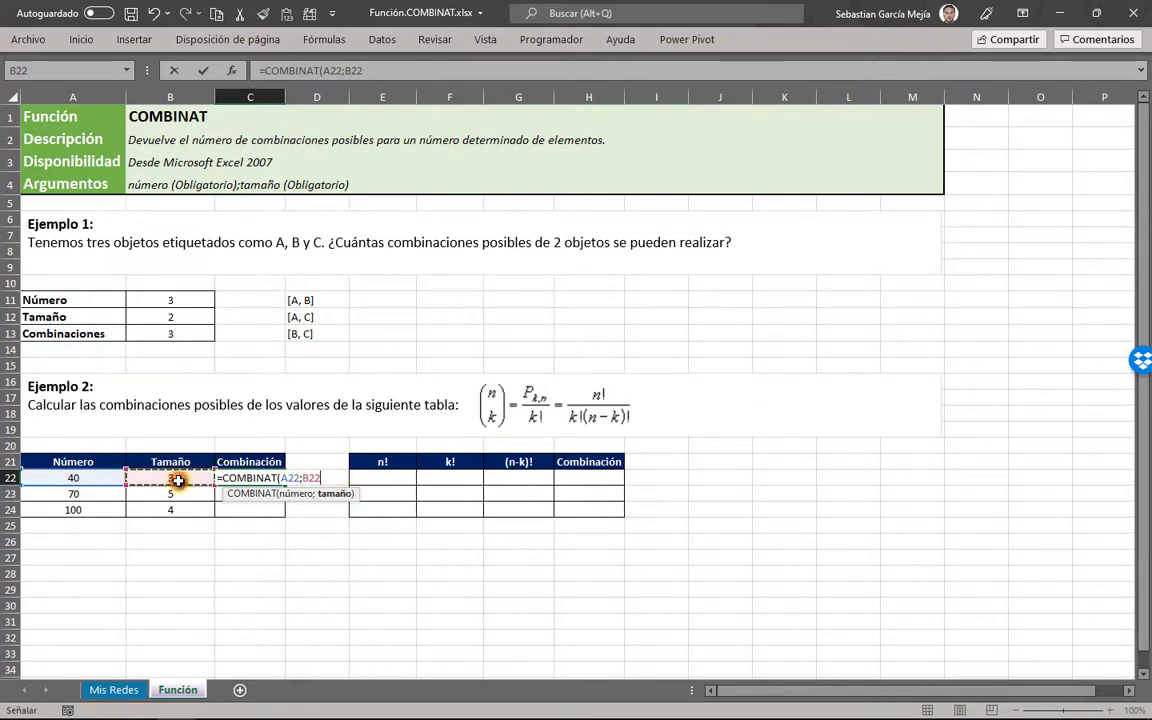
text())
key(ctrl+Return)
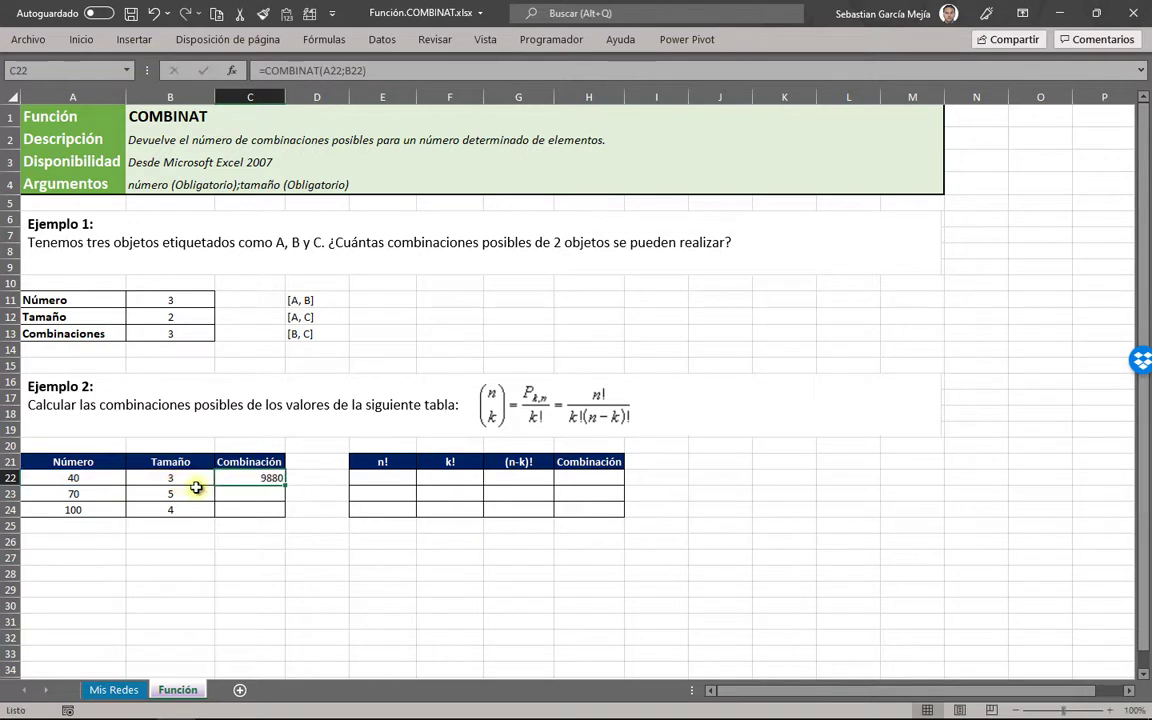
drag(285, 485, 285, 517)
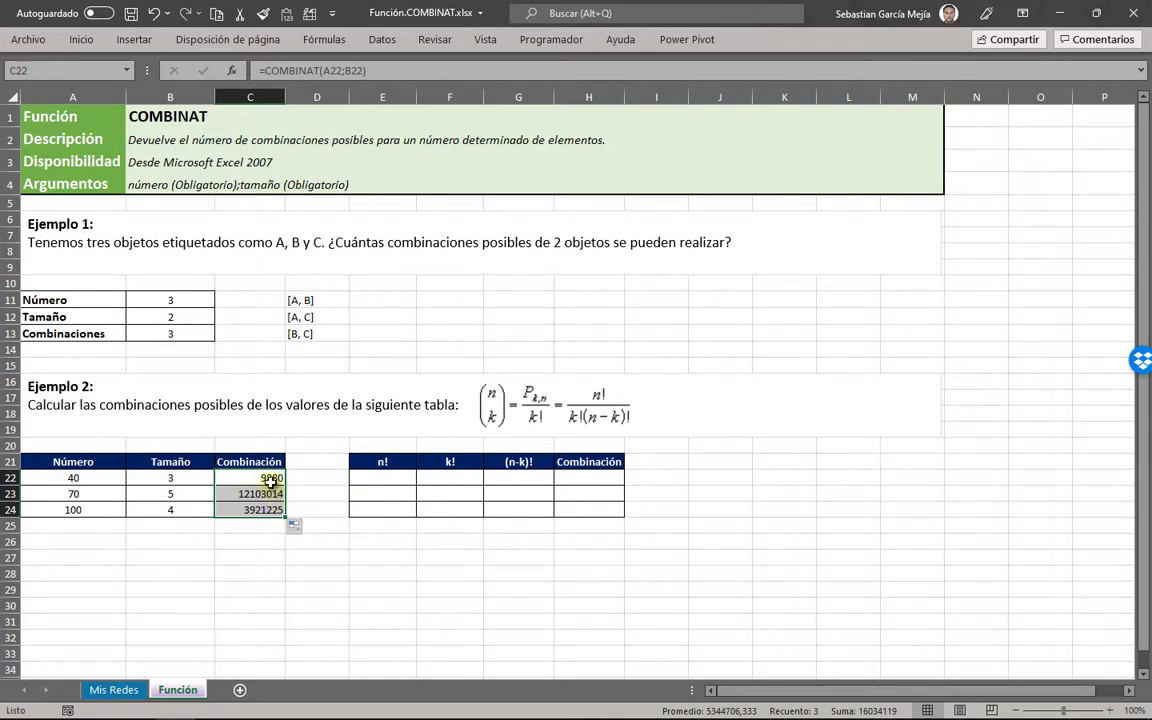
Step: Enter =FACT(A22) in E22 and fill it down to E24 for the n! values
click(373, 478)
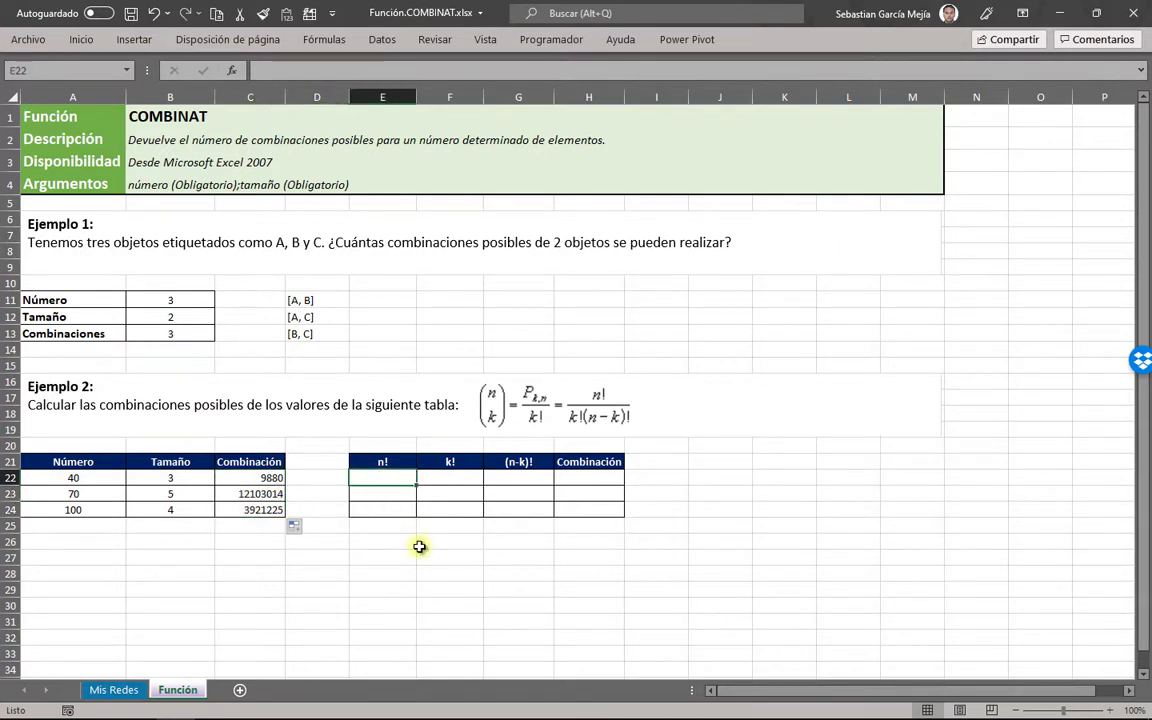
text(=fac)
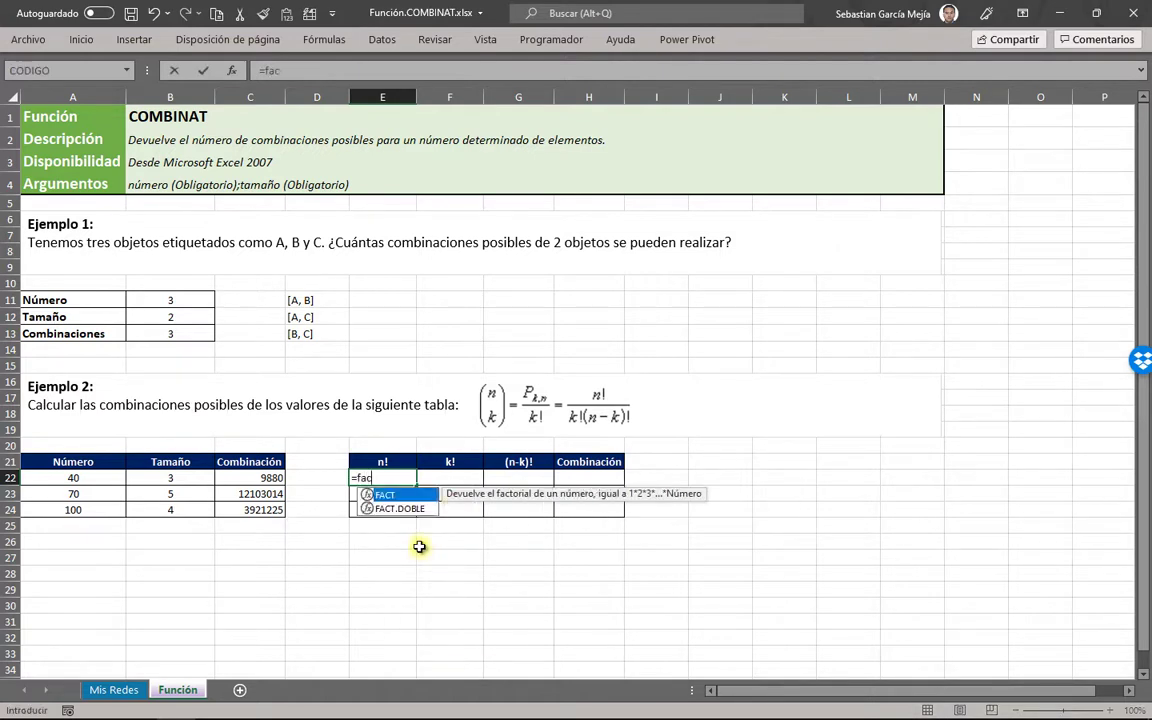
key(Tab)
click(98, 478)
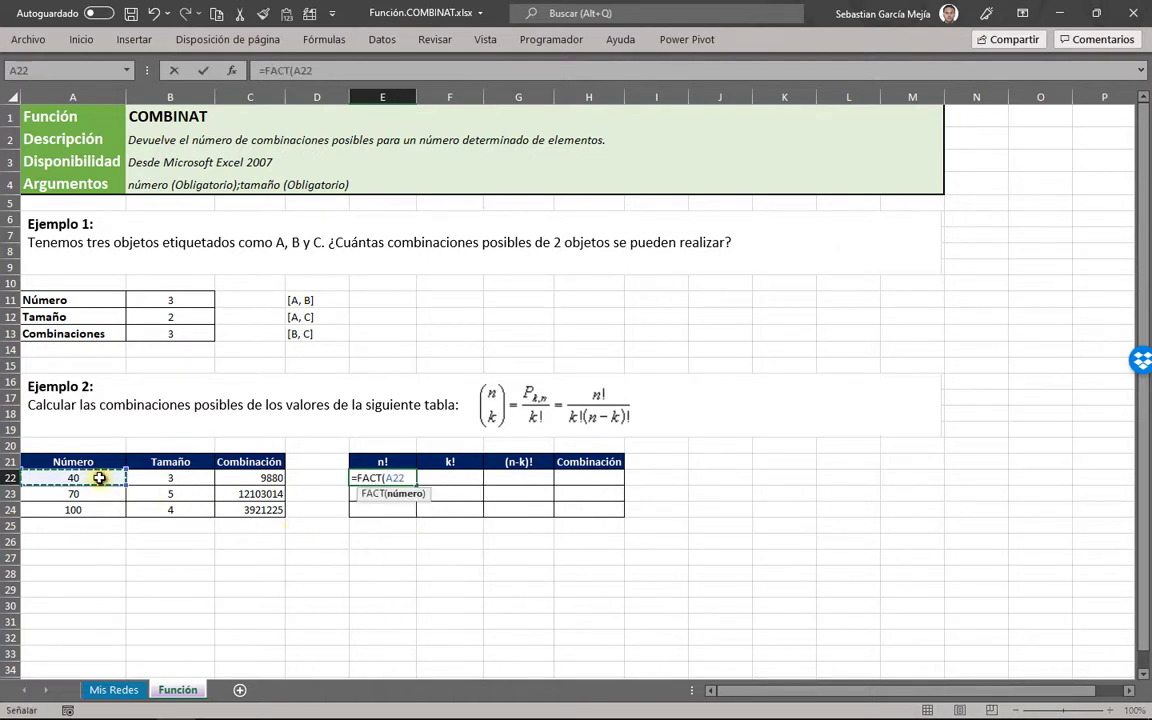
text())
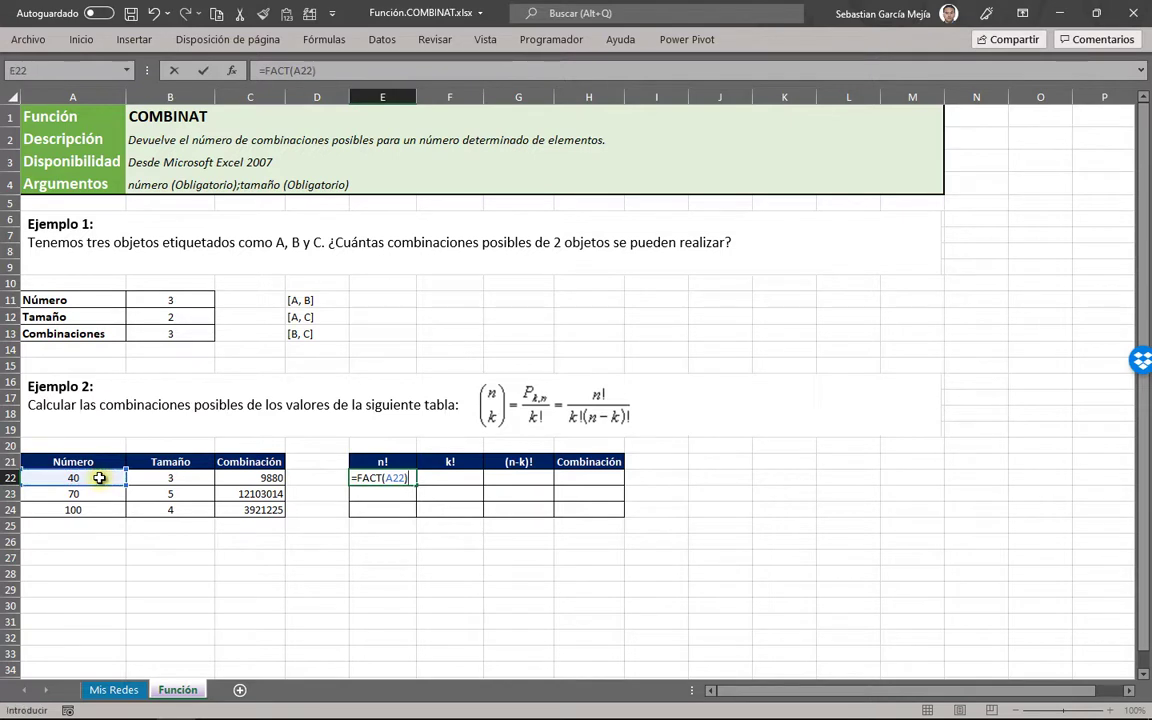
key(ctrl+Return)
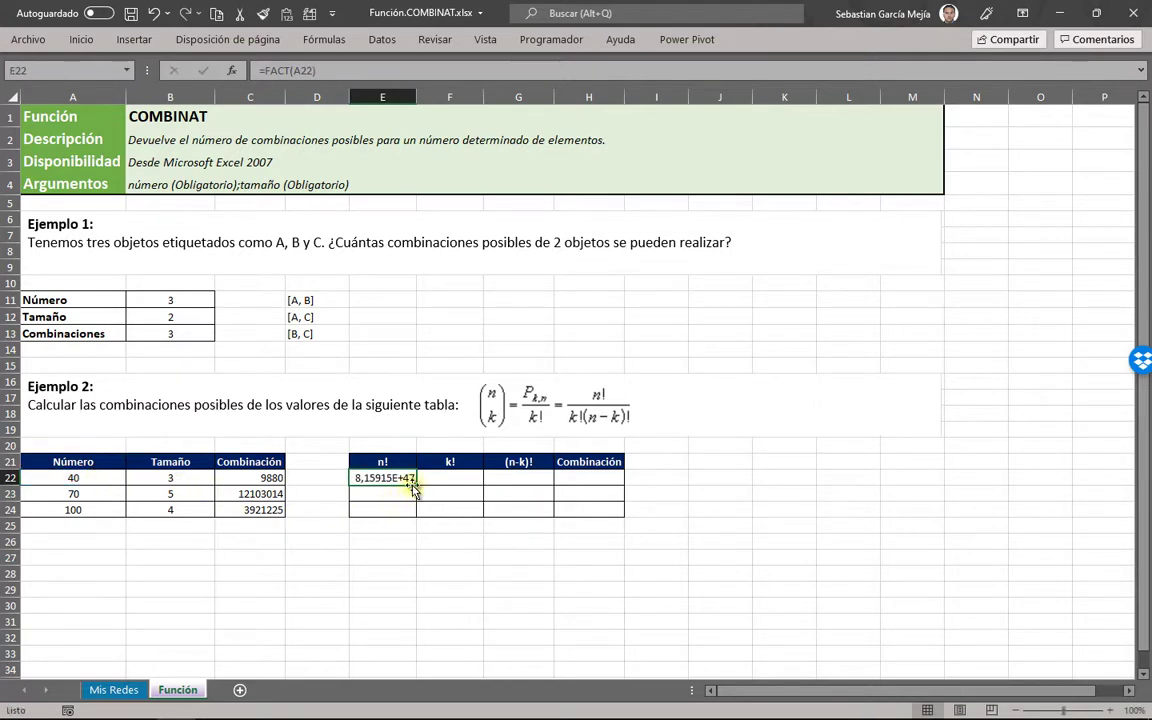
drag(416, 485, 412, 511)
click(450, 478)
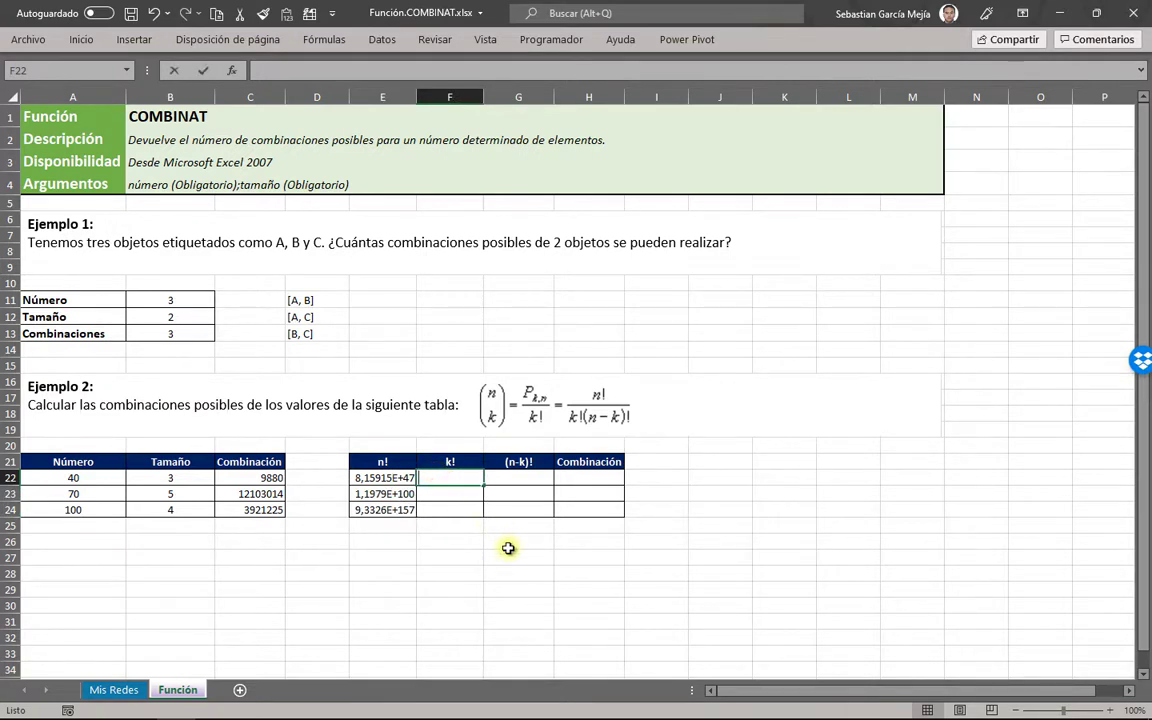
Step: Enter =FACT(B22) in F22 and fill it down to row 24, giving 6, 120 and 24
text(=fact)
key(Tab)
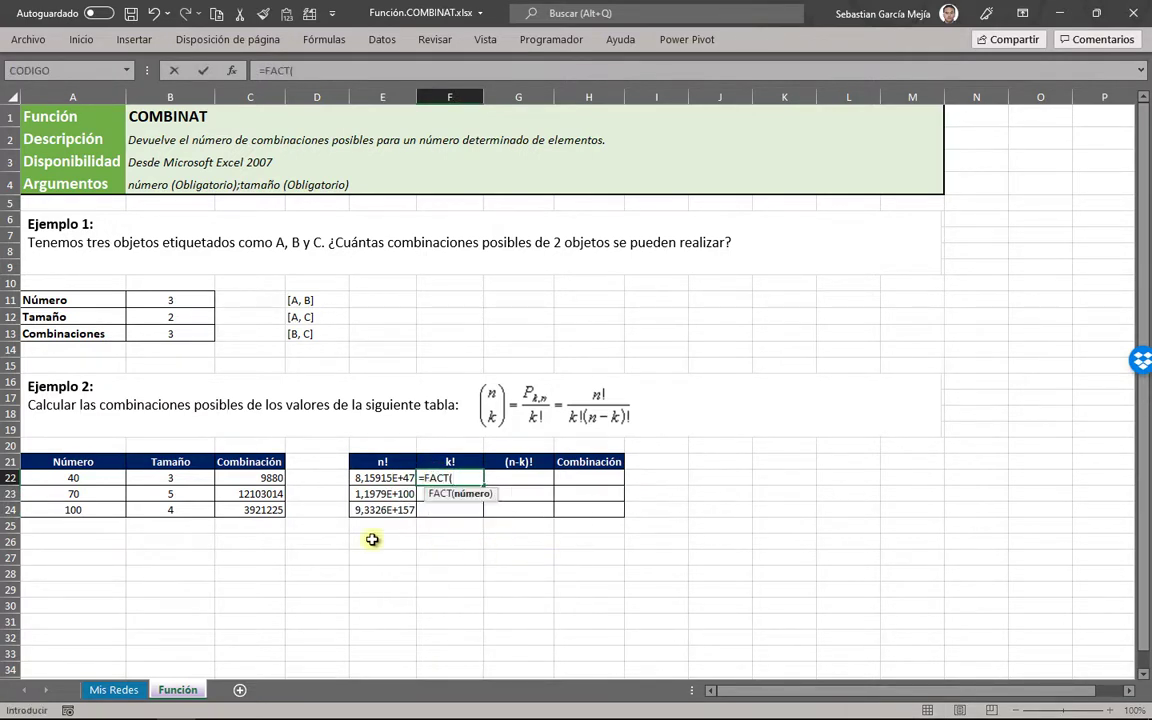
click(199, 478)
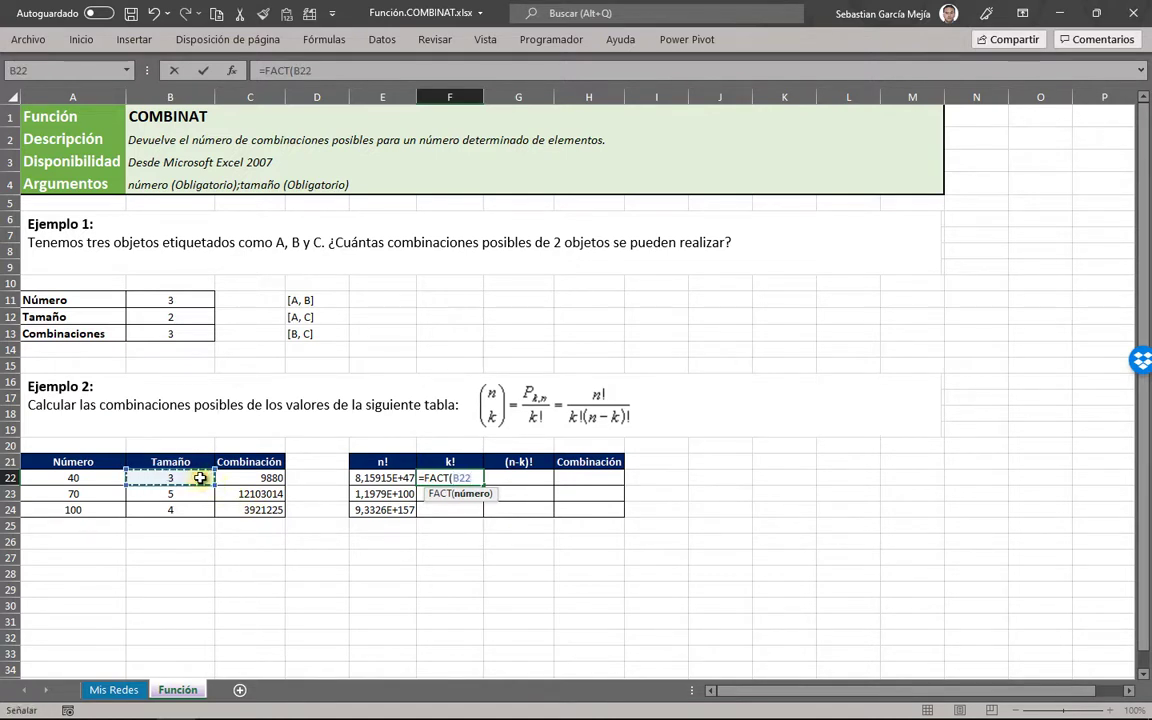
text())
key(ctrl+Return)
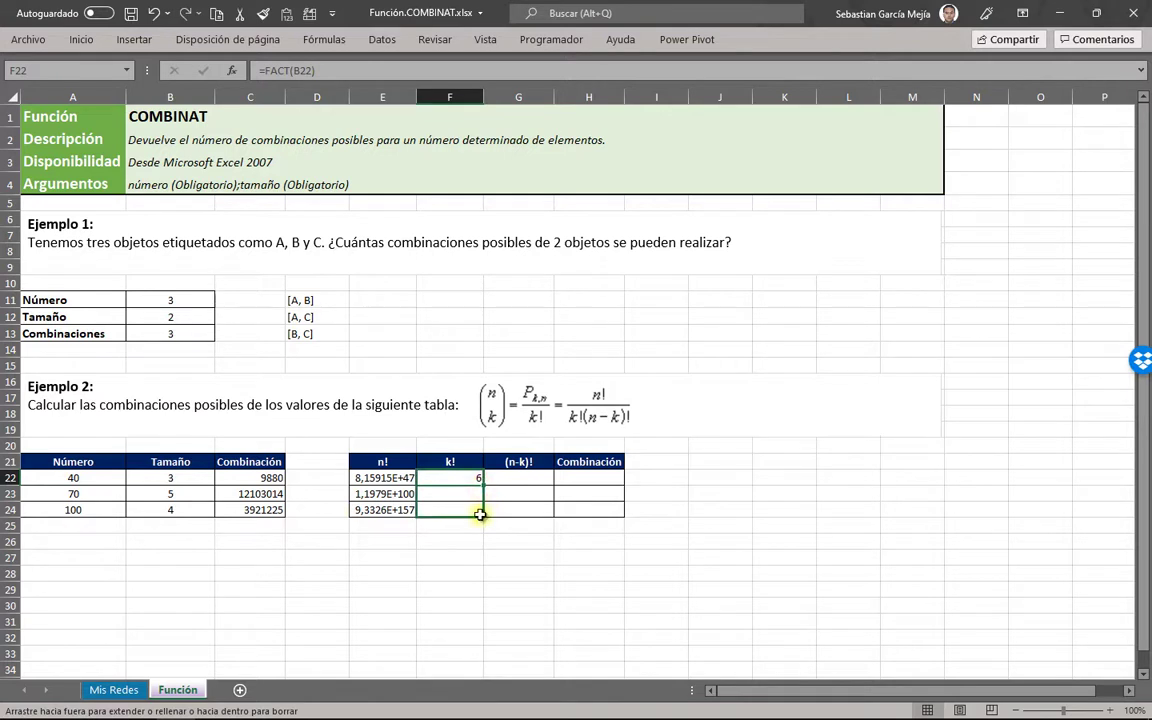
drag(482, 486, 481, 512)
Step: Enter =FACT(A22-B22) in G22 and fill it down to row 24 for the (n-k)! values
click(540, 480)
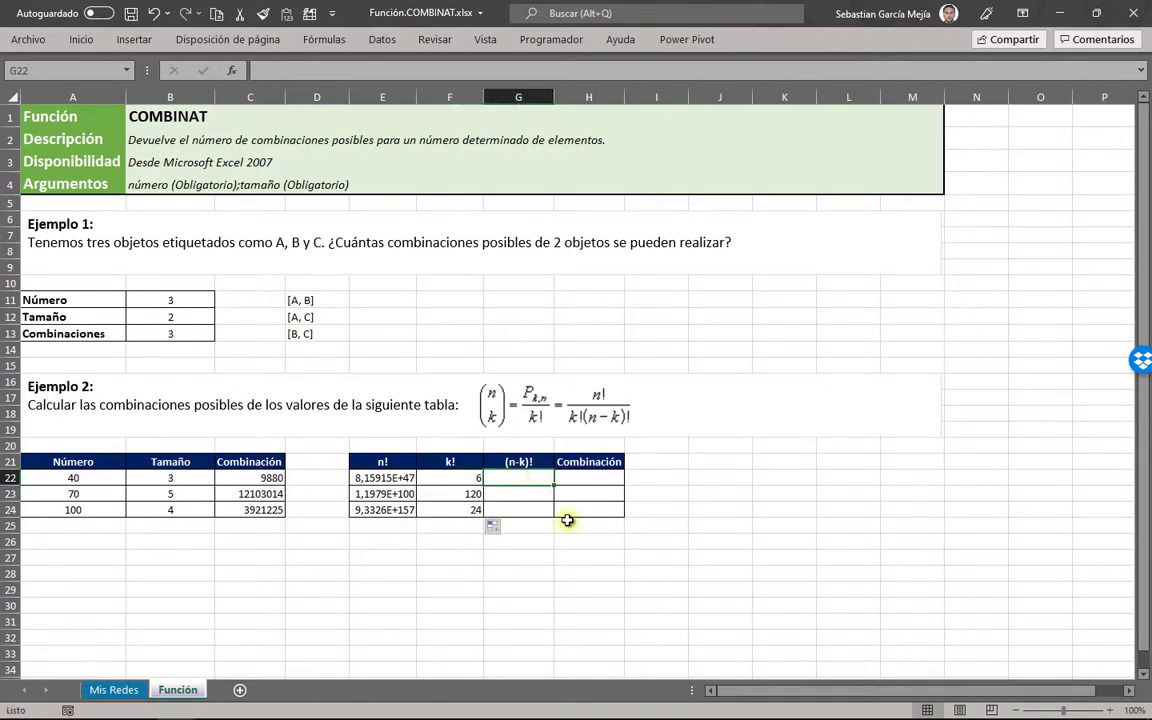
text(=FACT()
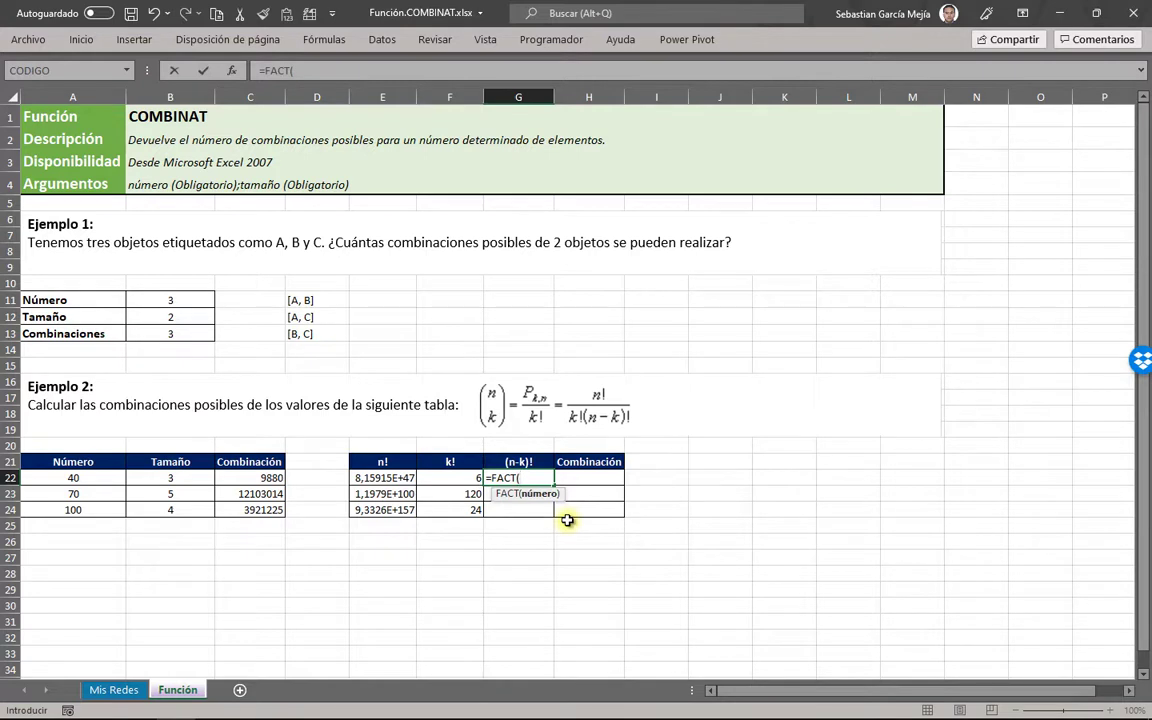
click(105, 478)
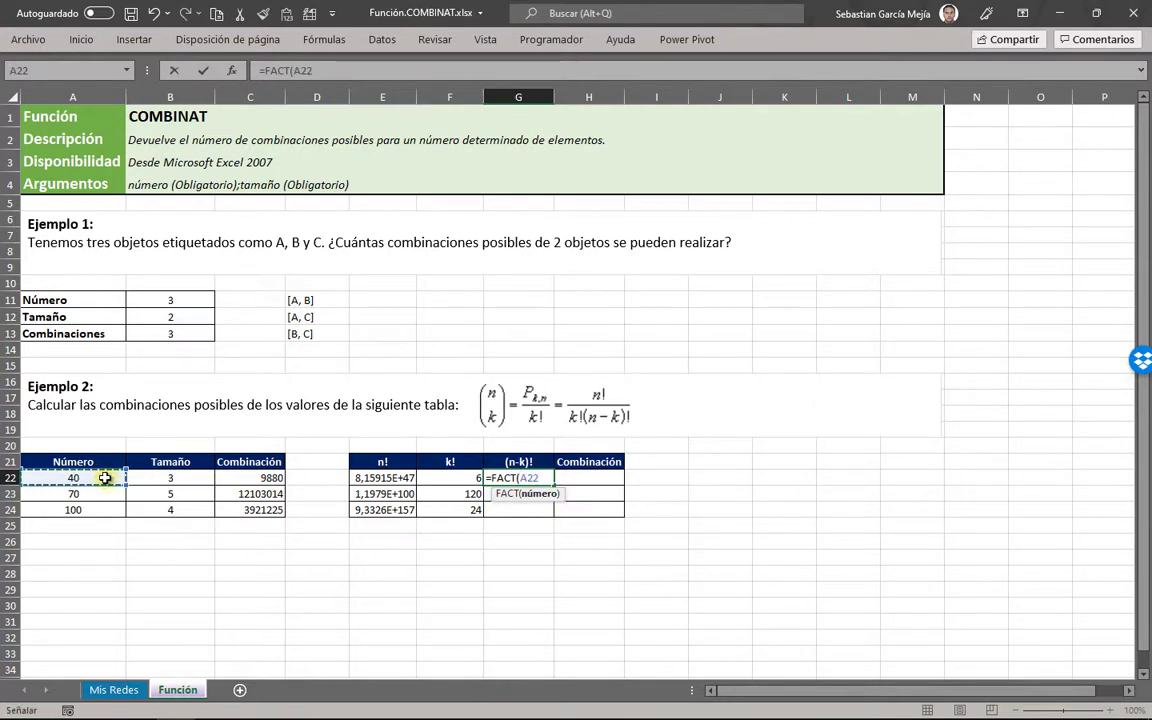
text(-)
click(153, 478)
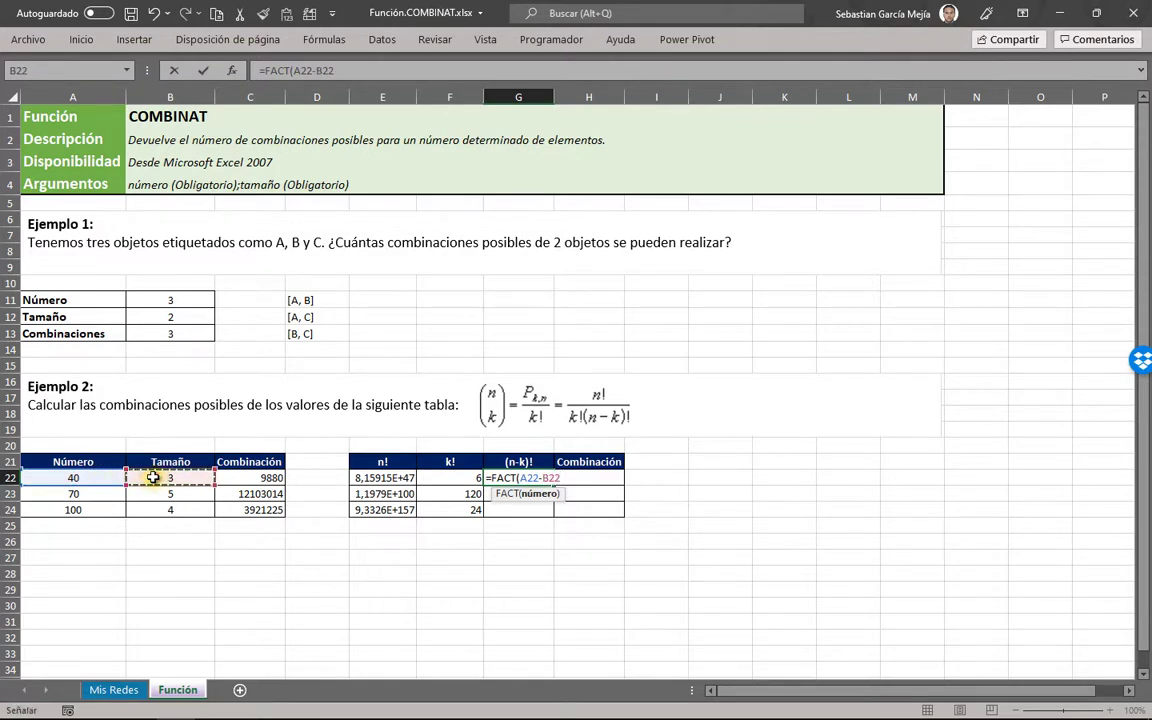
text())
key(ctrl+Return)
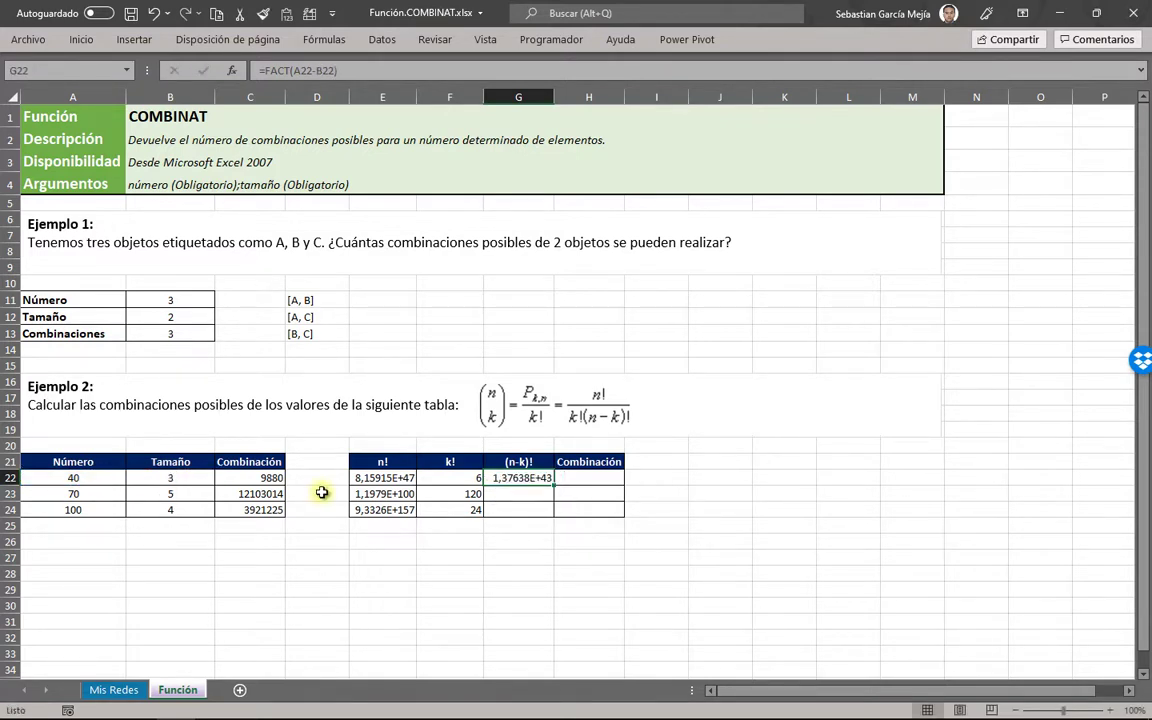
drag(553, 486, 548, 511)
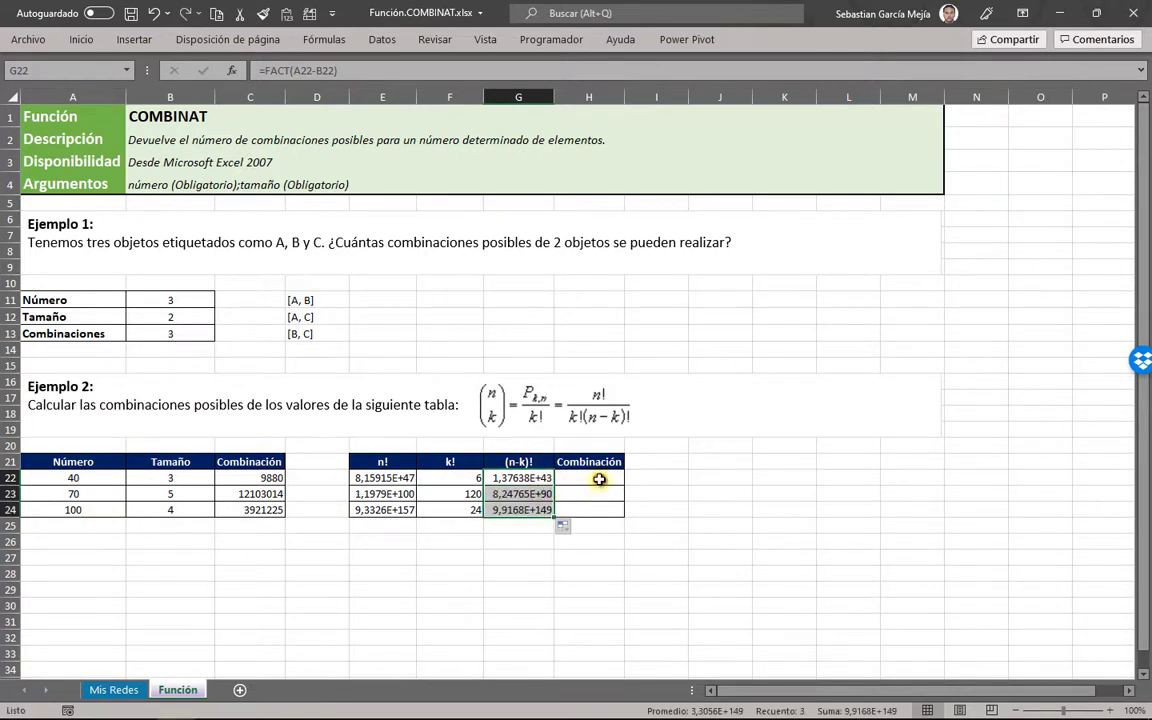
click(599, 479)
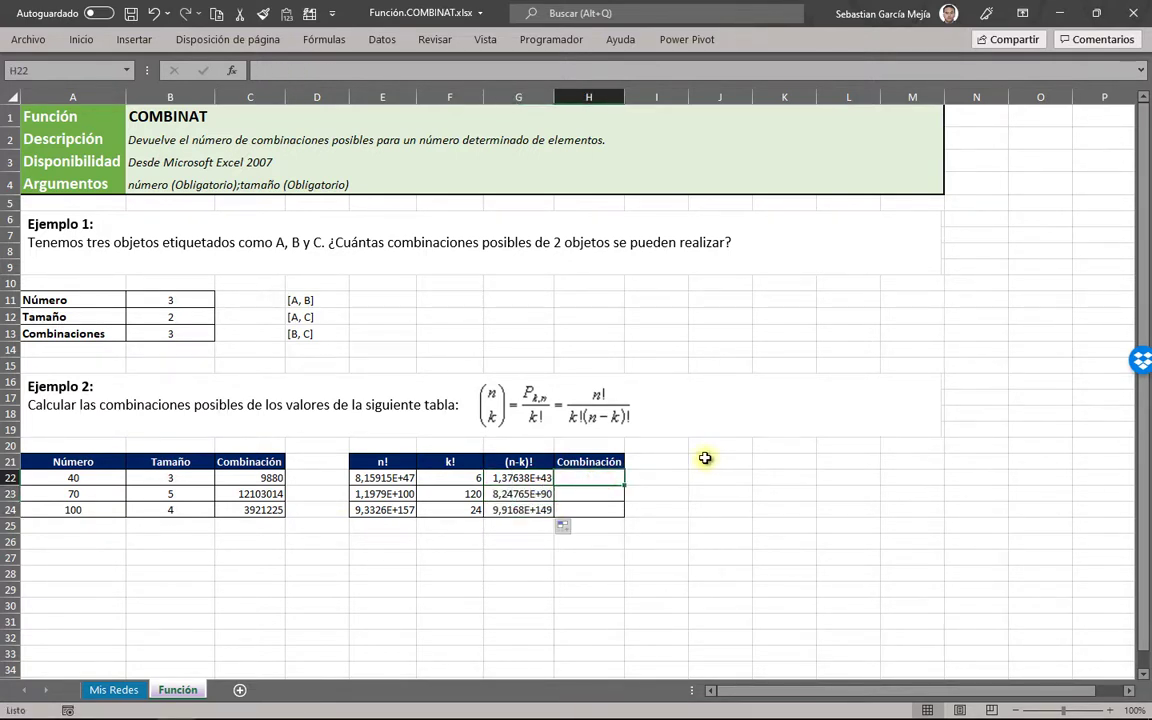
Step: Enter =E22/(F22*G22) in H22 and fill it down to H24, matching 9880, 12103014, 3921225
text(=)
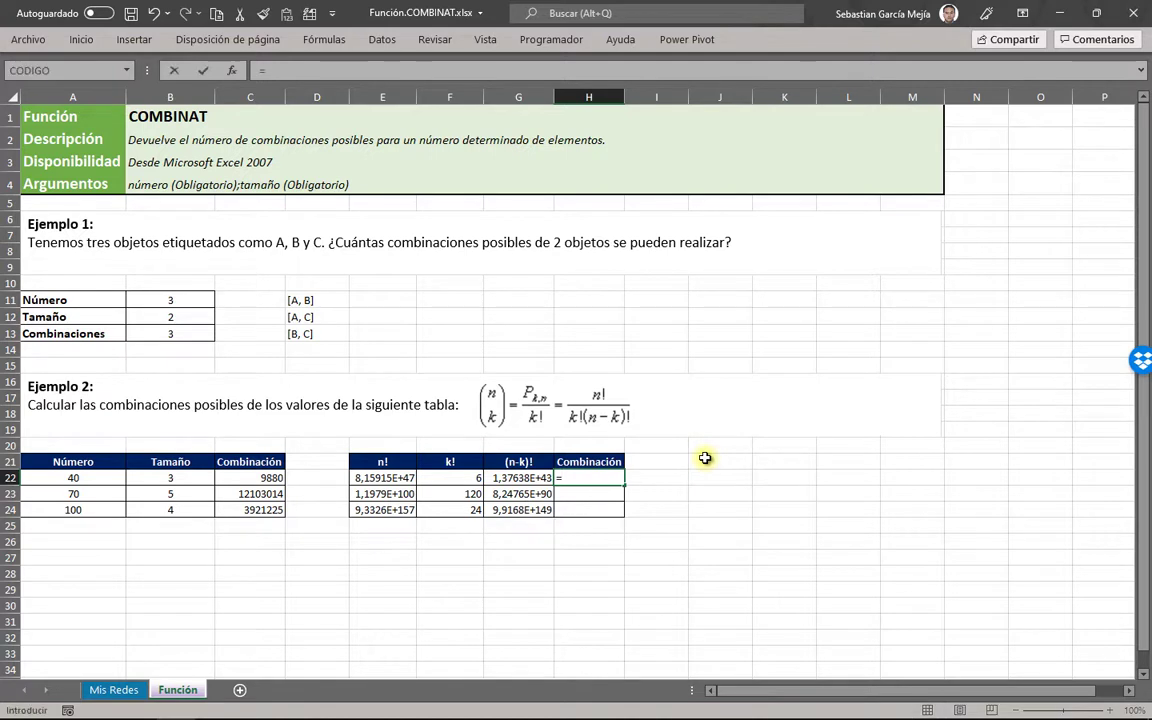
click(394, 478)
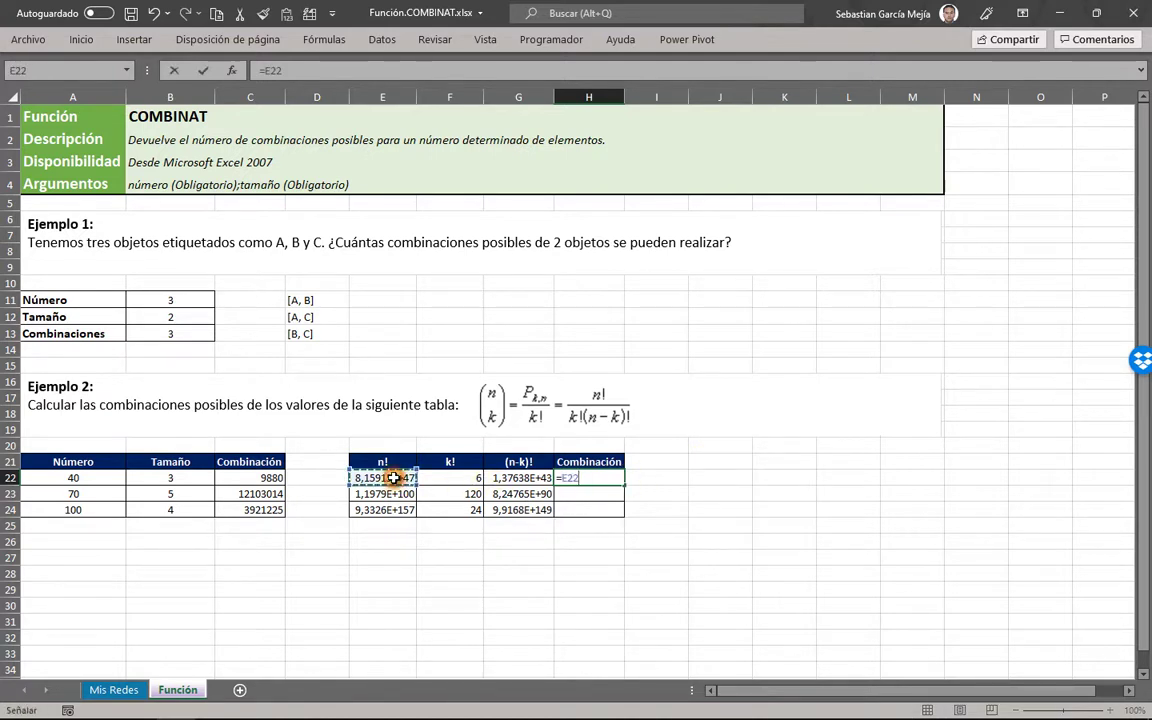
text(/)
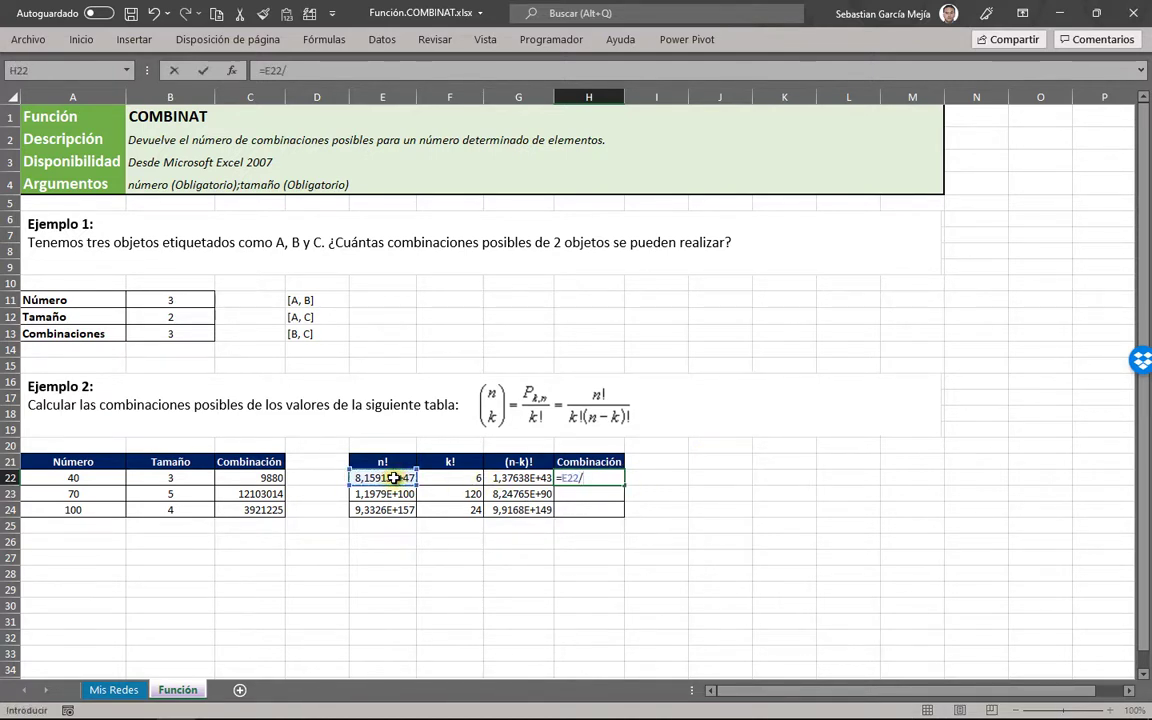
text(()
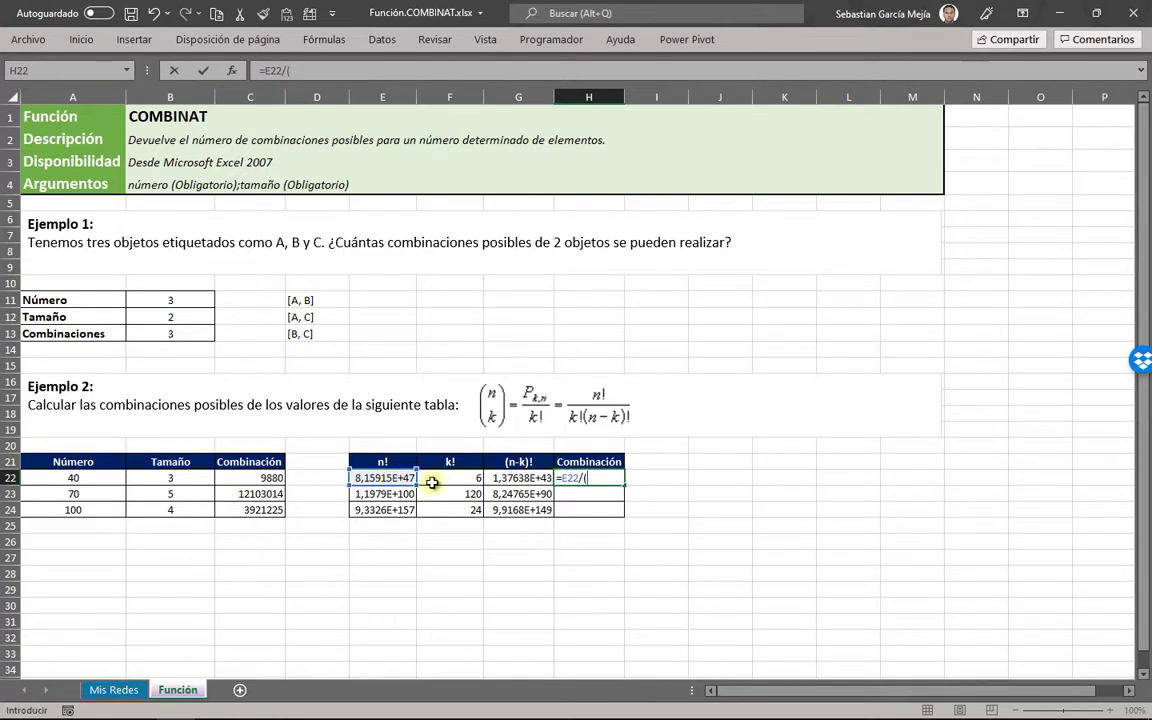
click(438, 479)
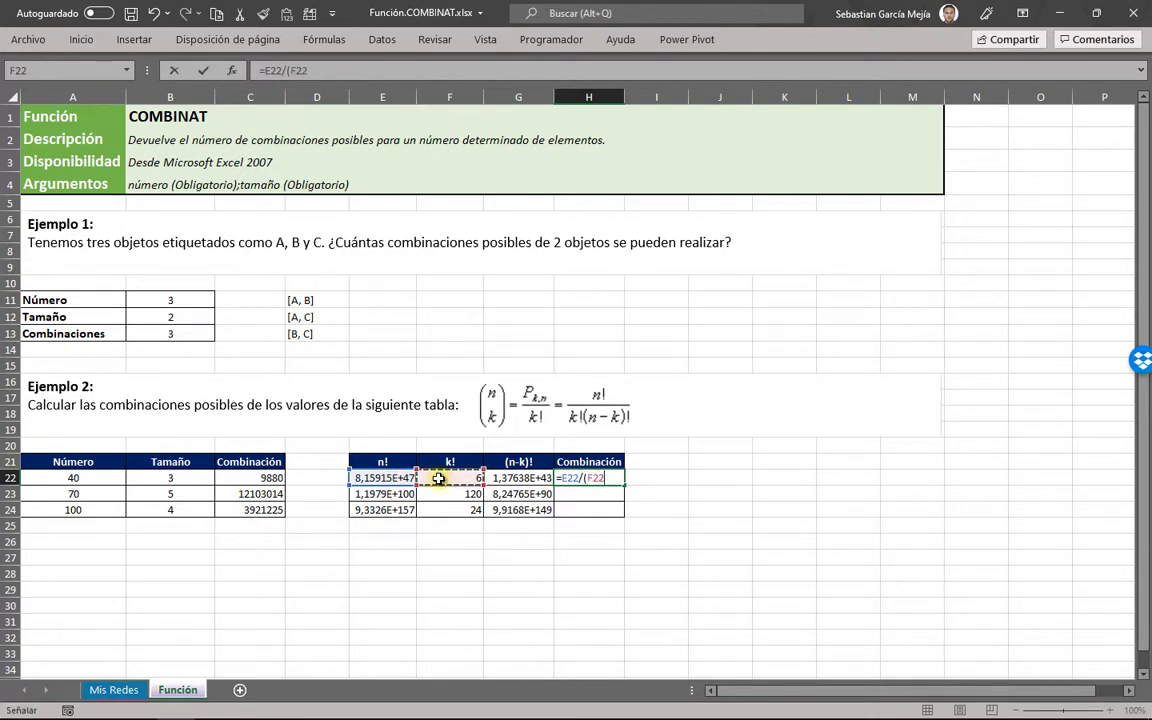
text(*)
click(527, 478)
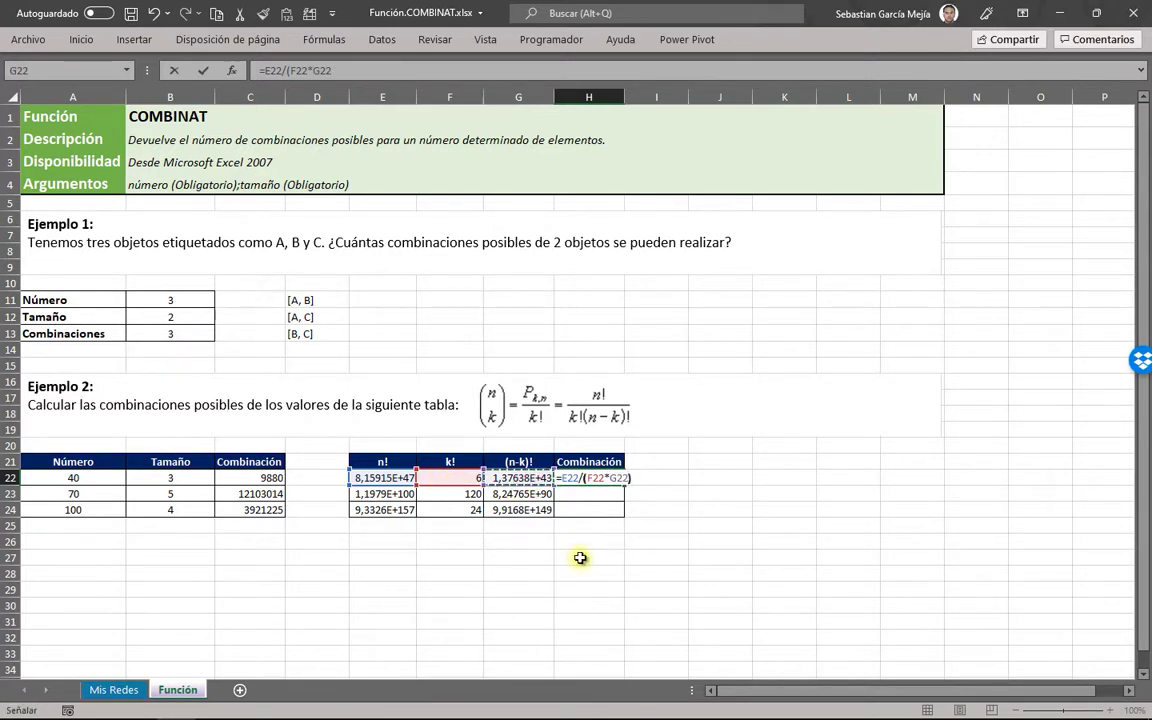
key(ctrl+Return)
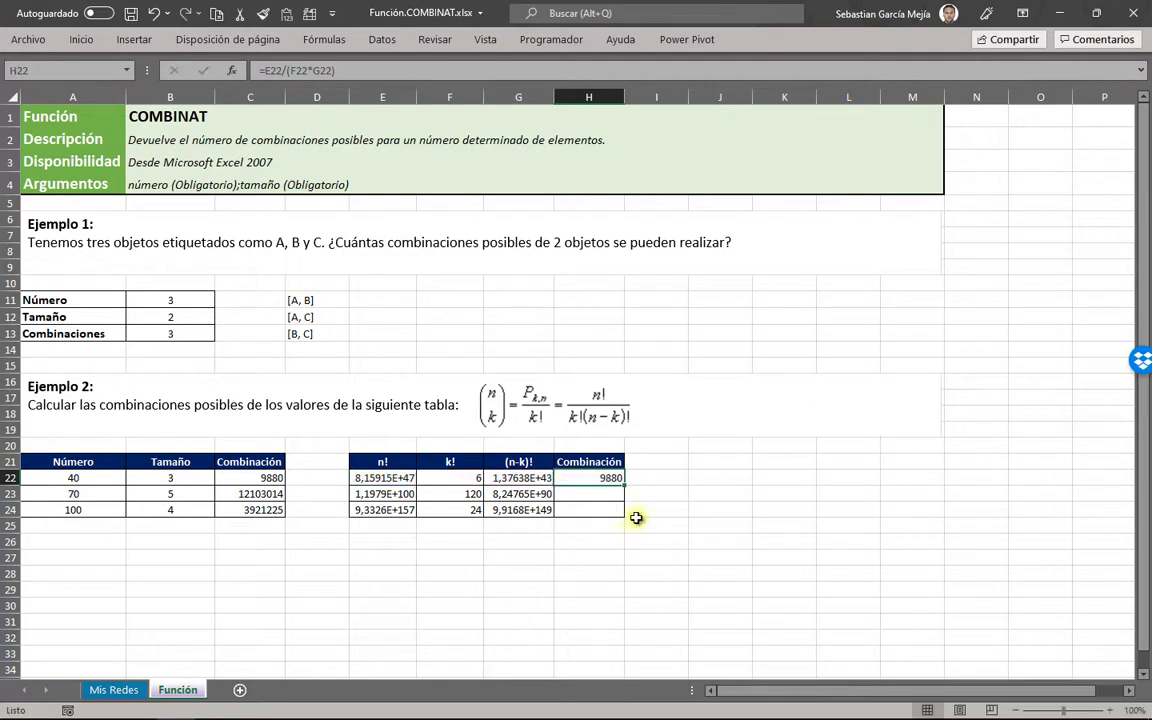
drag(623, 485, 622, 514)
click(659, 493)
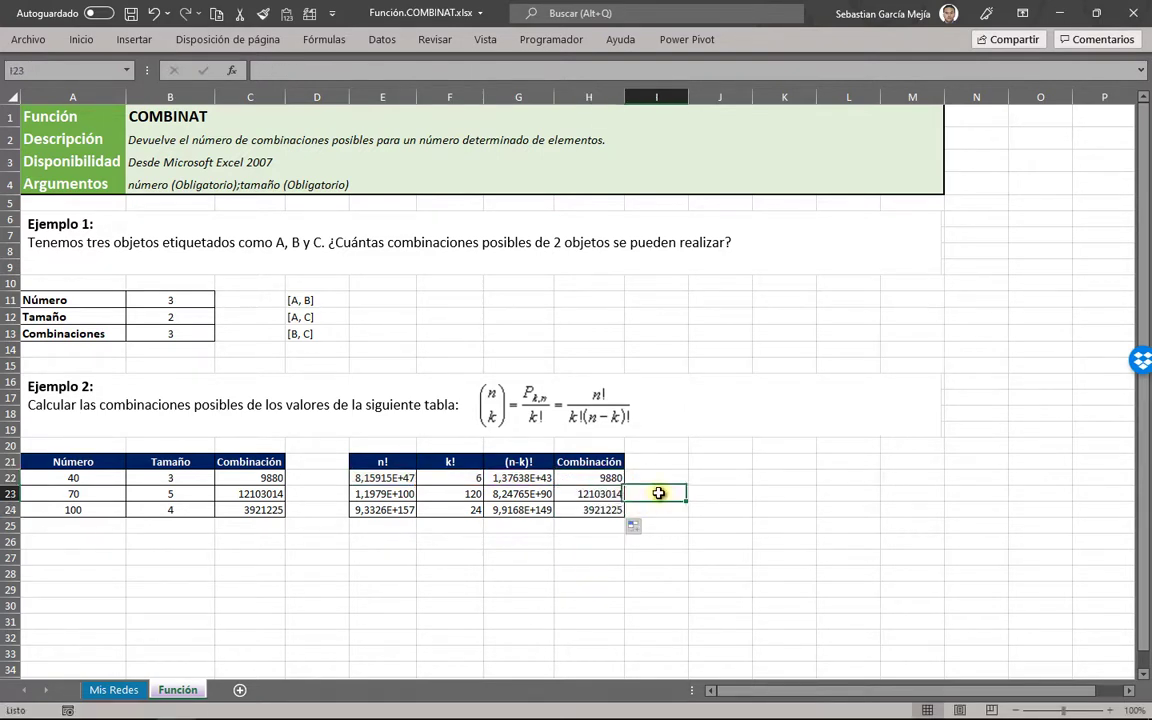
click(292, 540)
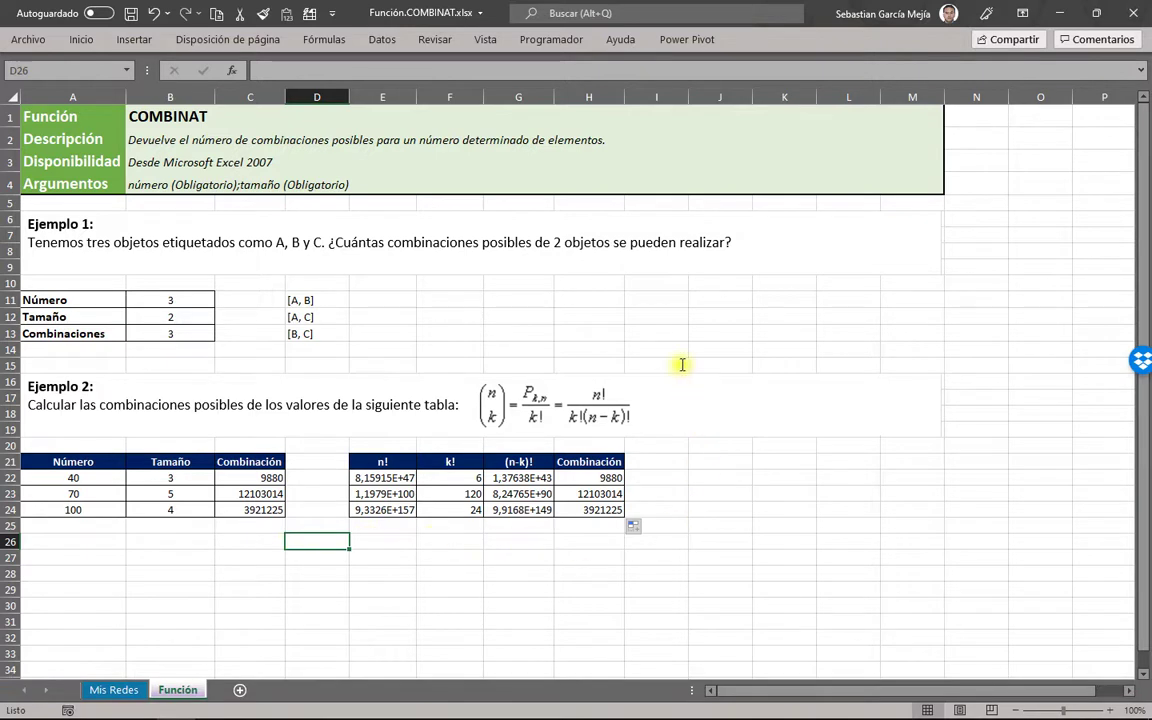
click(615, 332)
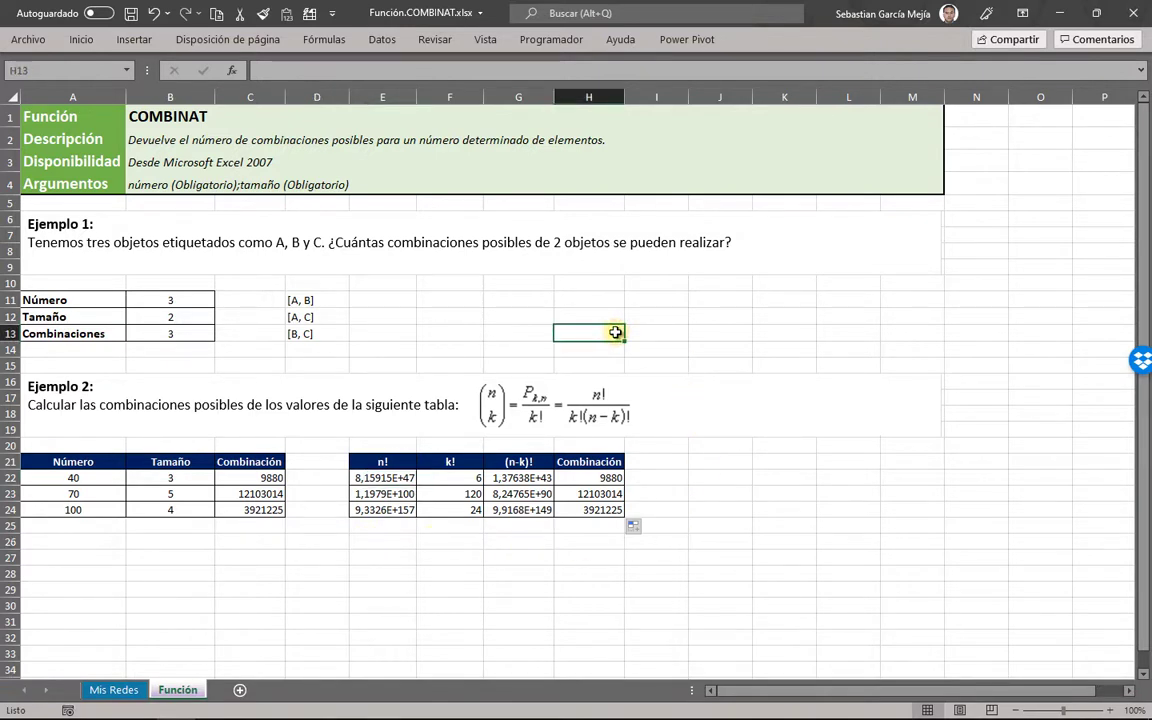